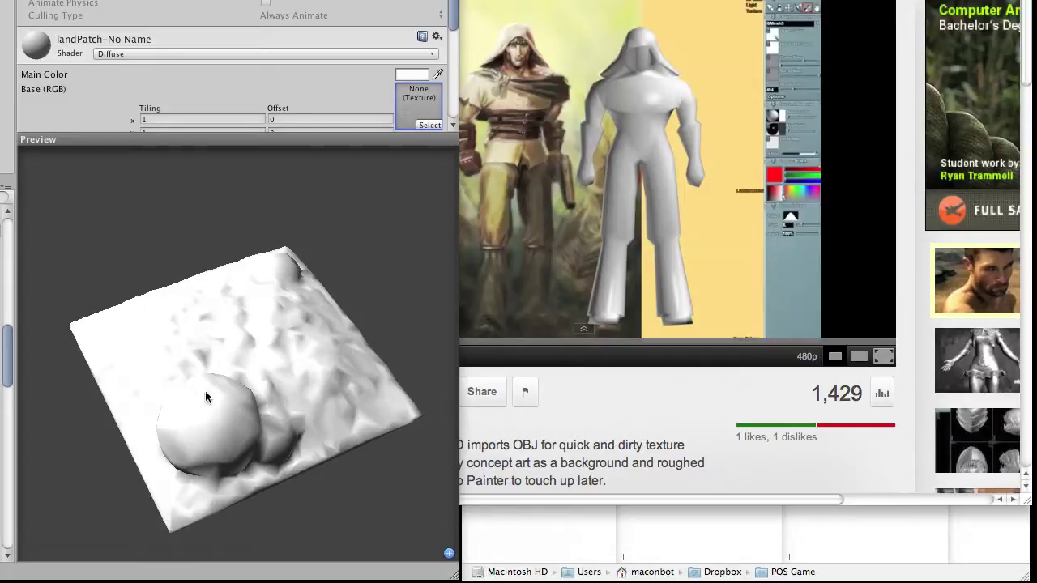
- Orbit the plain landPatch terrain in the Preview, then show its textured Bumped Specular material
mouse_move(205, 395)
mouse_down()
mouse_move(215, 338)
mouse_move(209, 396)
mouse_up()
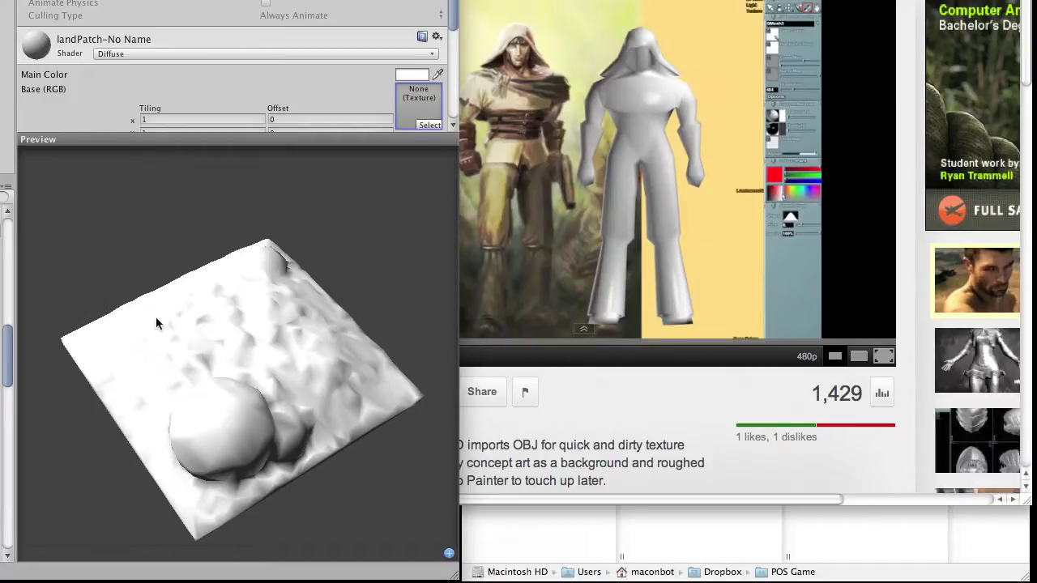
drag(162, 328, 257, 393)
mouse_move(239, 326)
mouse_down()
mouse_move(241, 343)
mouse_move(238, 314)
mouse_move(231, 364)
mouse_move(229, 289)
mouse_move(229, 362)
mouse_move(171, 363)
mouse_up()
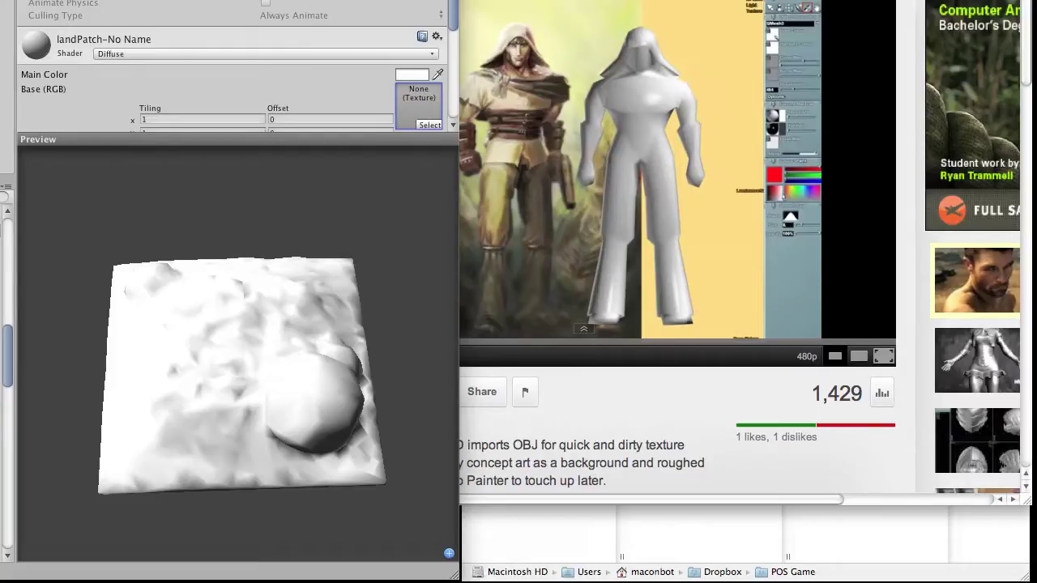
drag(252, 357, 247, 395)
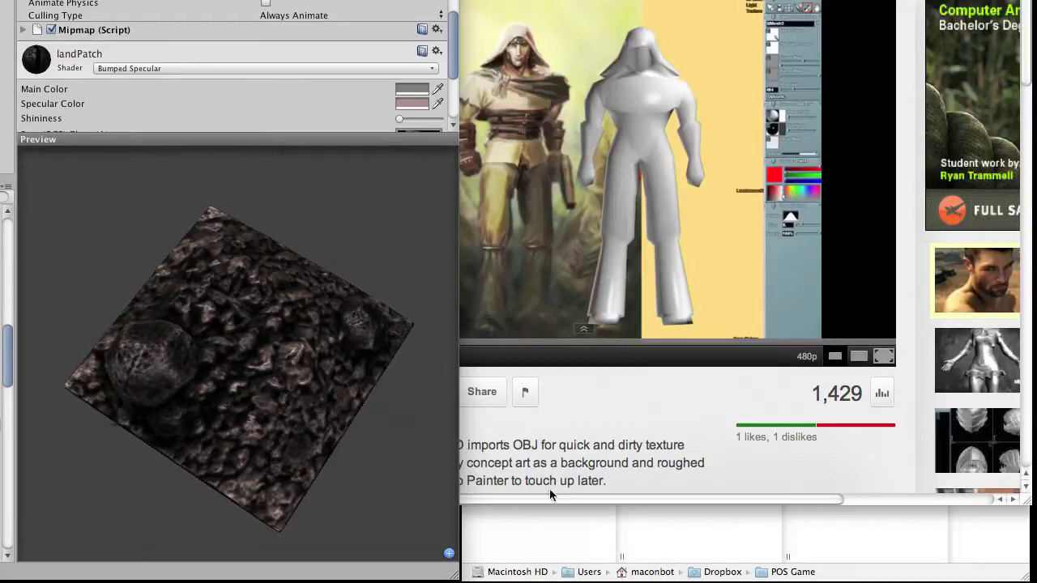
- Bring the Finder window showing the POS Game folder in front of the browser
click(562, 547)
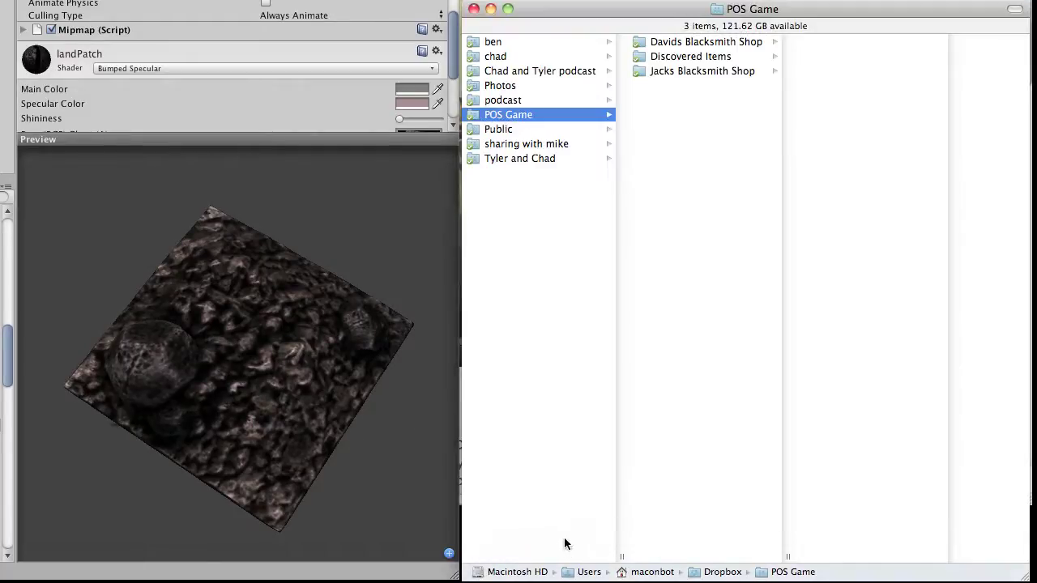
- Browse Jacks Blacksmith Shop's Concepts, previewing the prim tools 1 and shield1 images
click(709, 72)
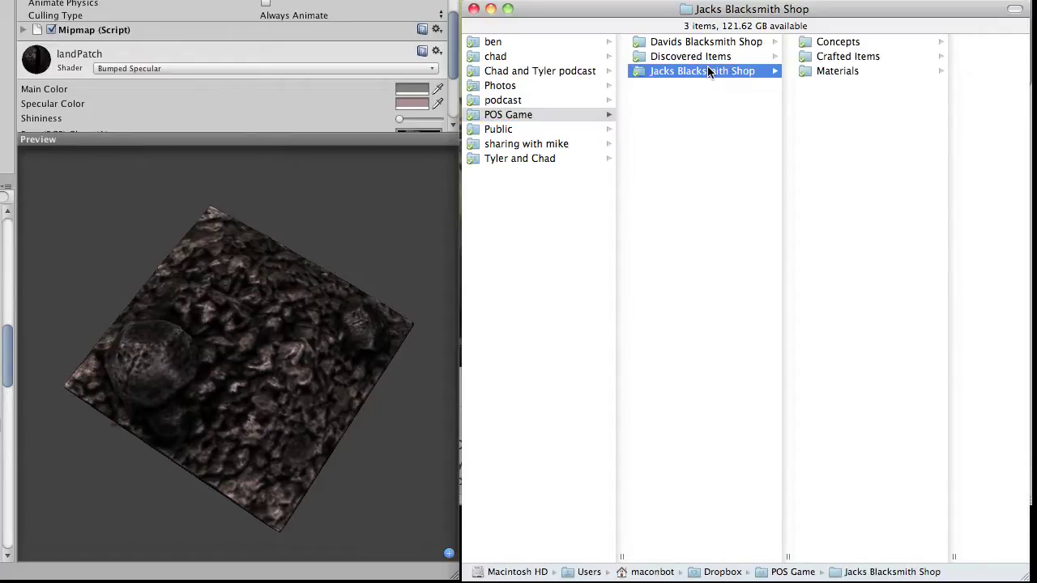
click(856, 45)
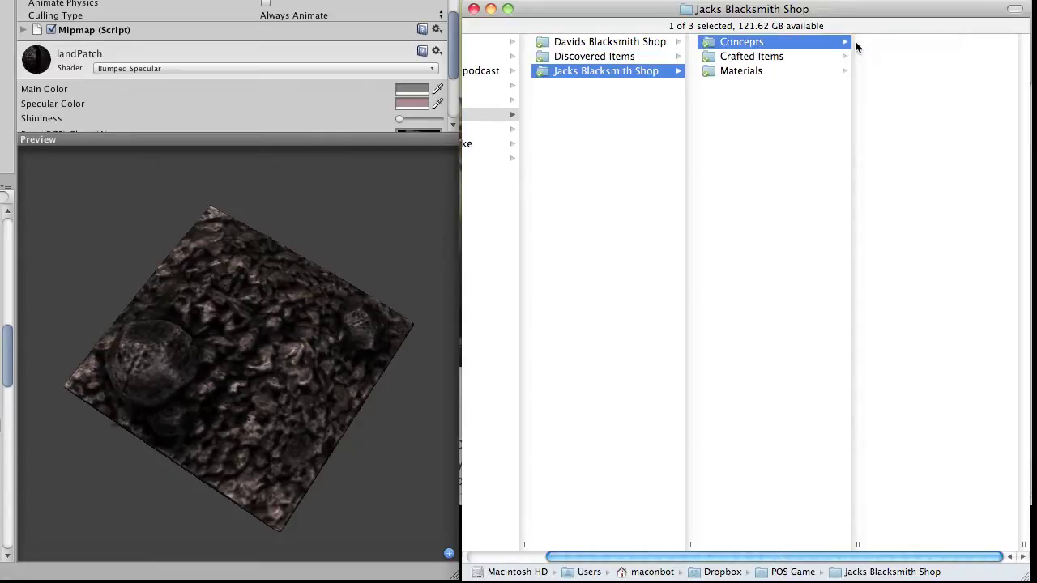
click(897, 72)
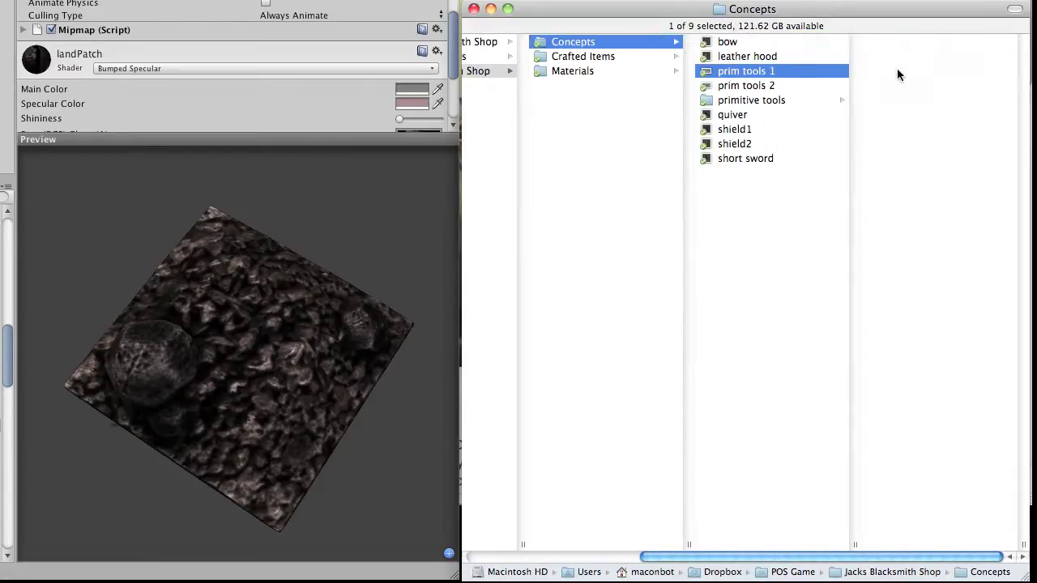
click(754, 126)
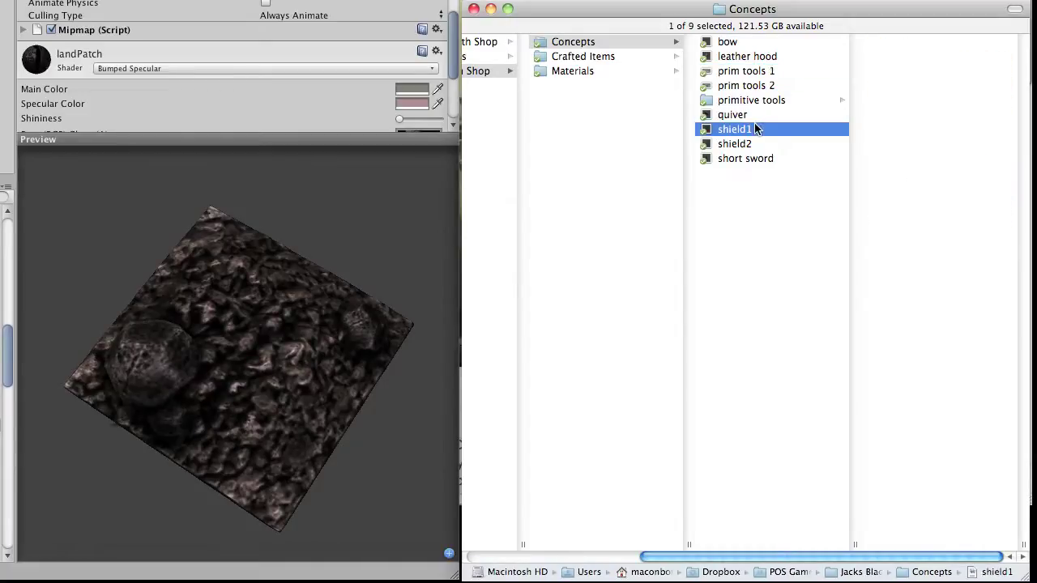
- Open Materials and Crafted Items, then Davids Blacksmith Shop's Crafted Items folder
click(591, 72)
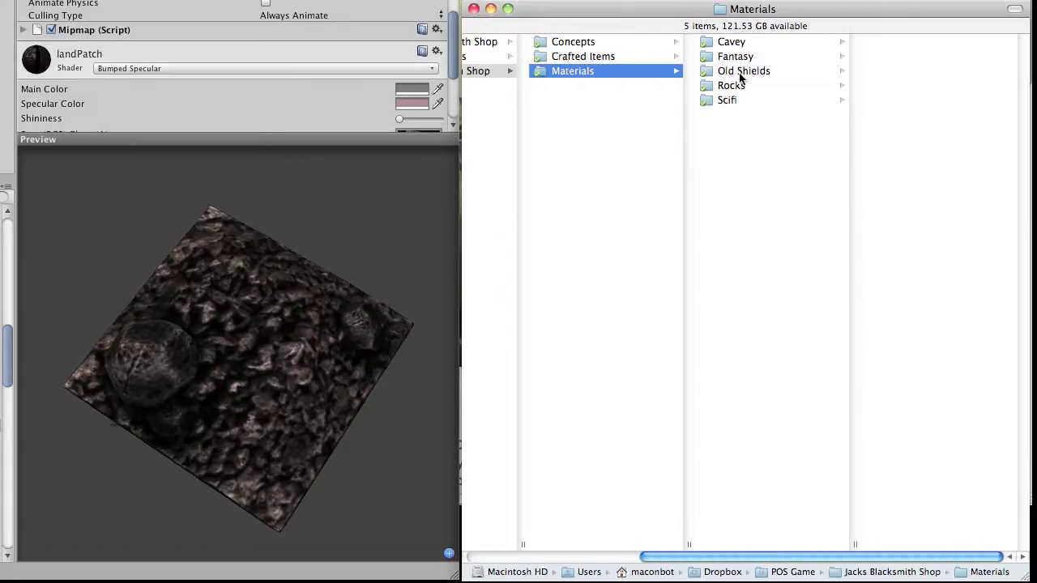
click(585, 57)
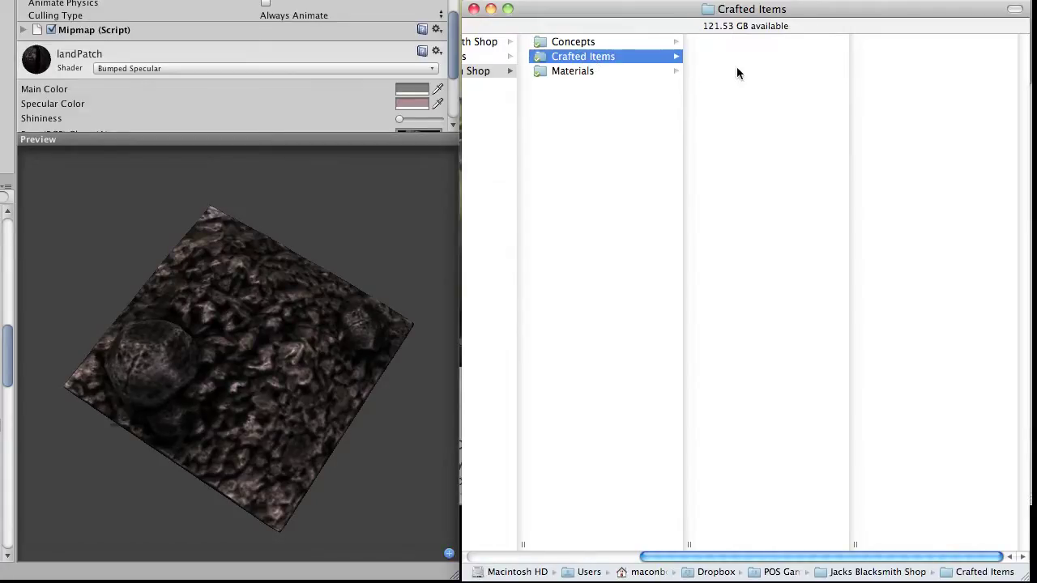
scroll(720, 69, left, 5)
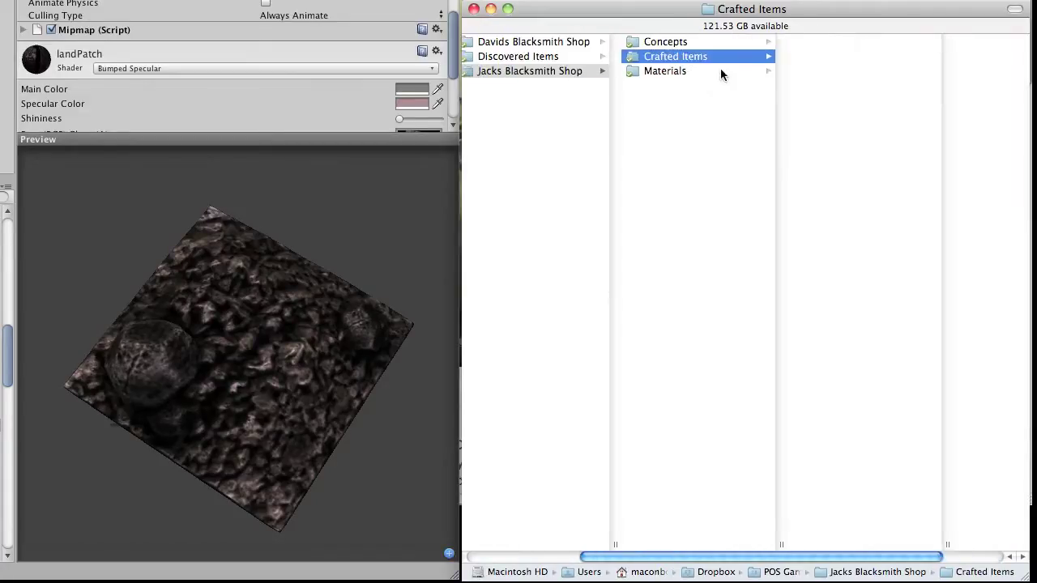
click(543, 43)
click(680, 60)
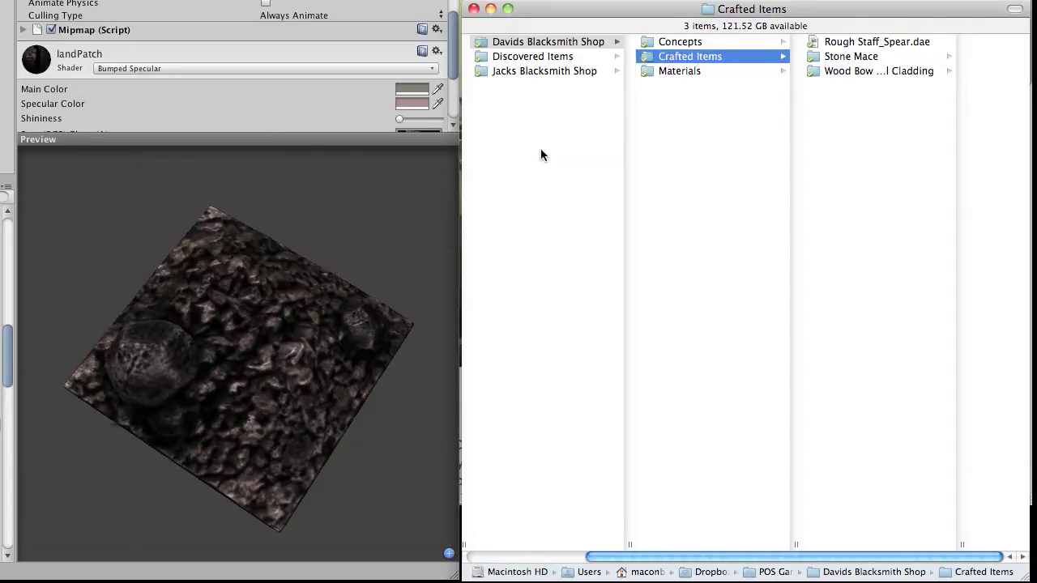
scroll(566, 168, left, 5)
- Tilt the textured terrain preview flatter and open the Discovered Items folder
scroll(565, 174, left, 2)
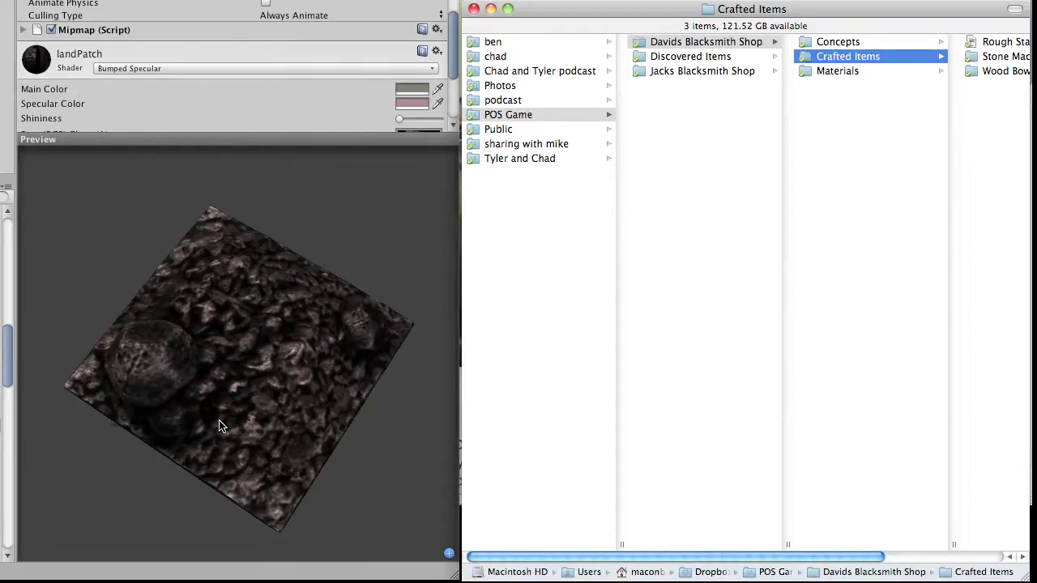
mouse_move(222, 422)
mouse_down()
mouse_move(219, 399)
mouse_move(216, 413)
mouse_up()
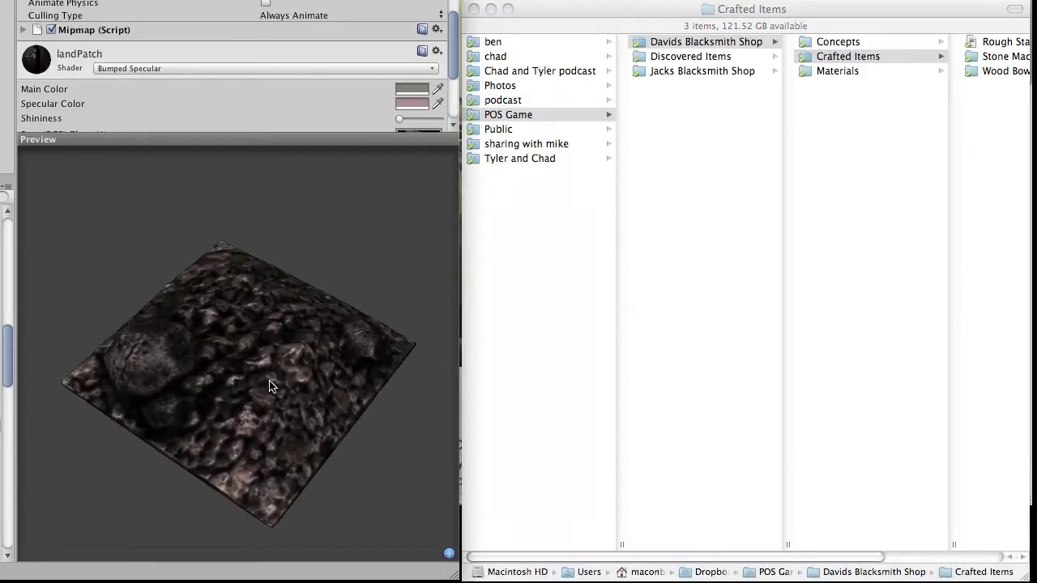
click(723, 59)
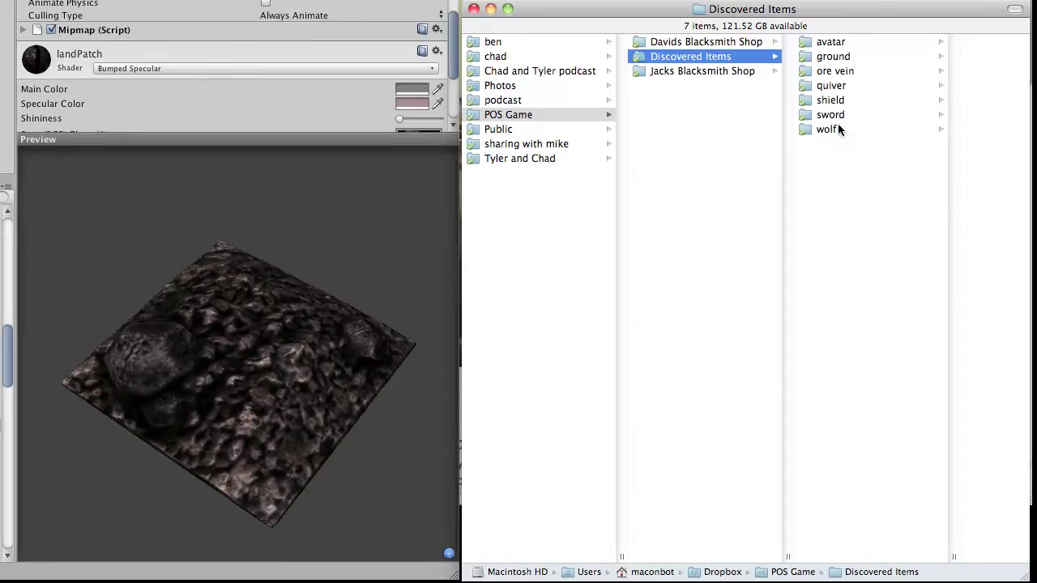
- Preview the ore and larger patch images in the ore vein folder
click(837, 72)
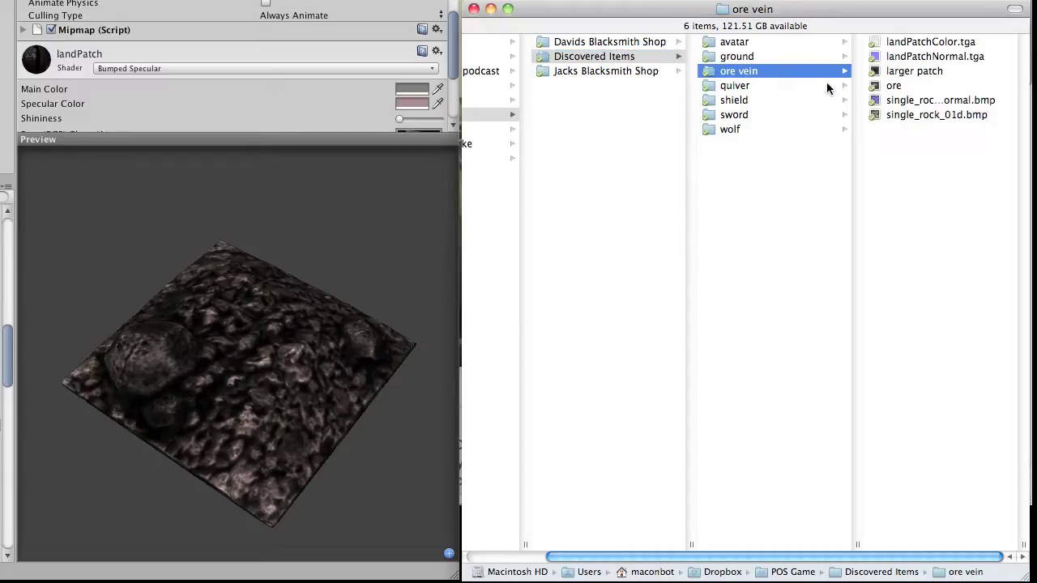
click(892, 85)
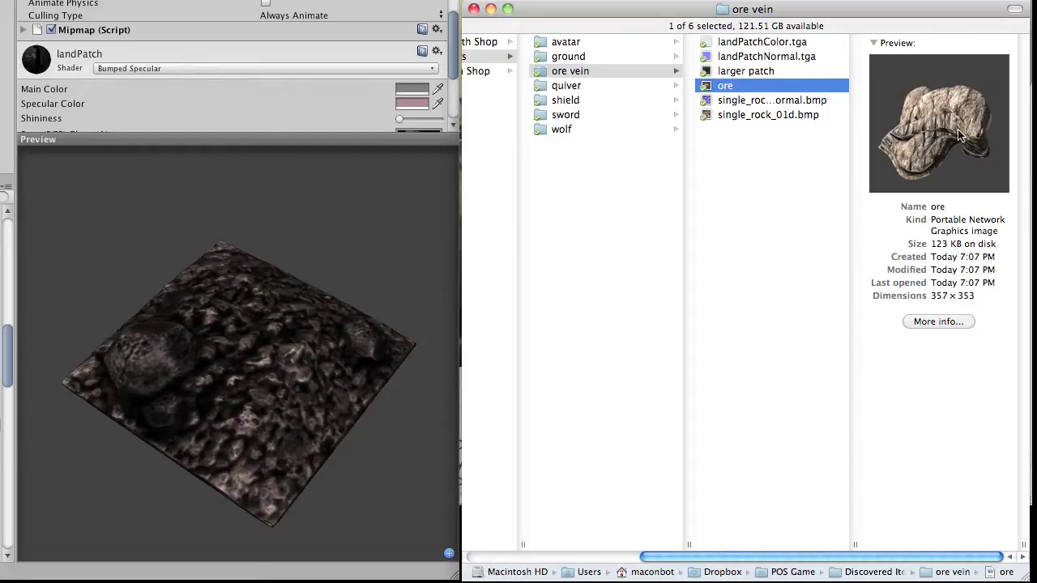
click(780, 72)
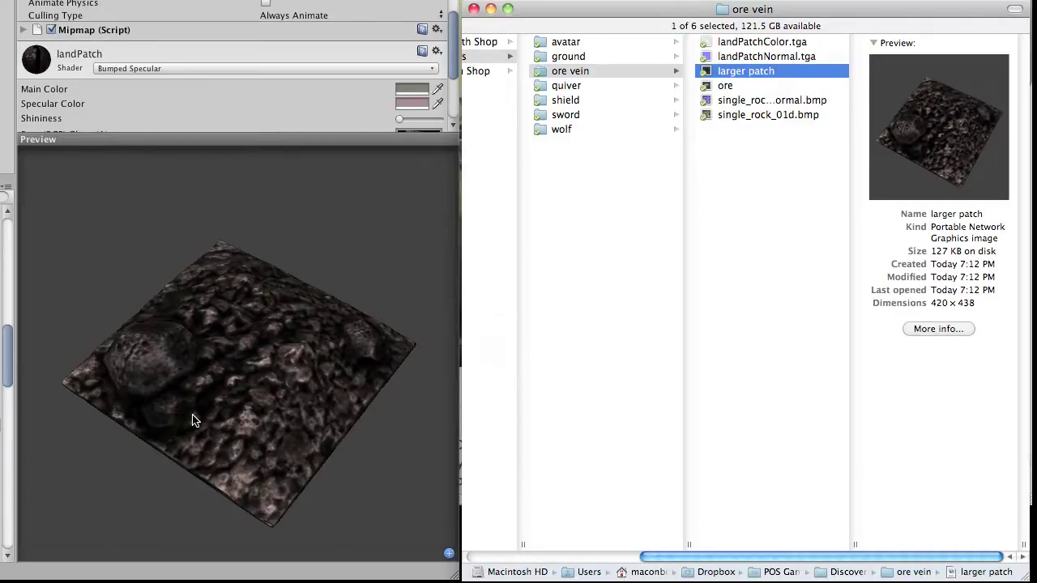
drag(191, 419, 257, 388)
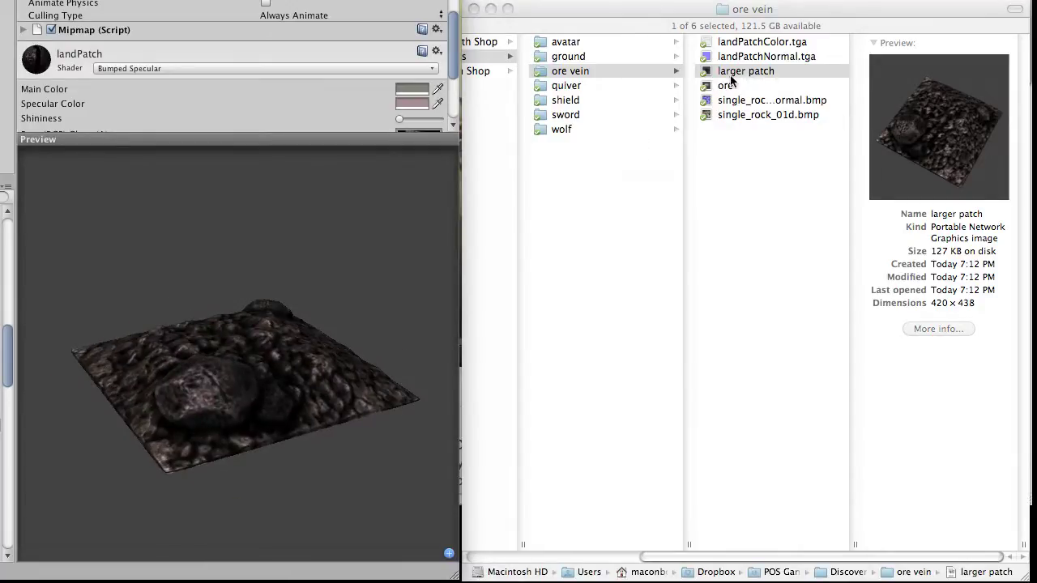
- Preview landPatchColor.tga and landPatchNormal.tga, then open the quiver folder
click(765, 44)
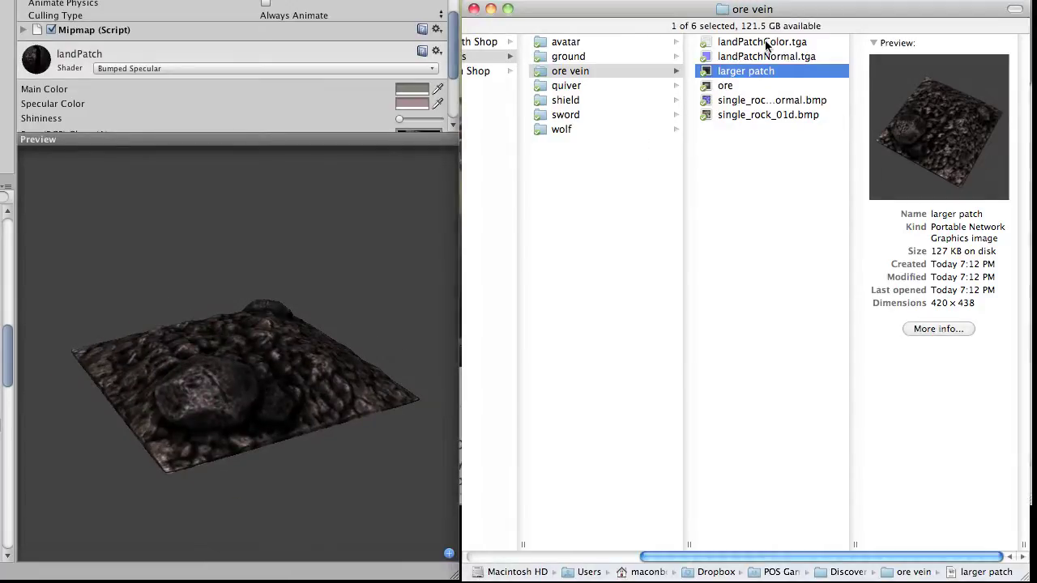
click(766, 42)
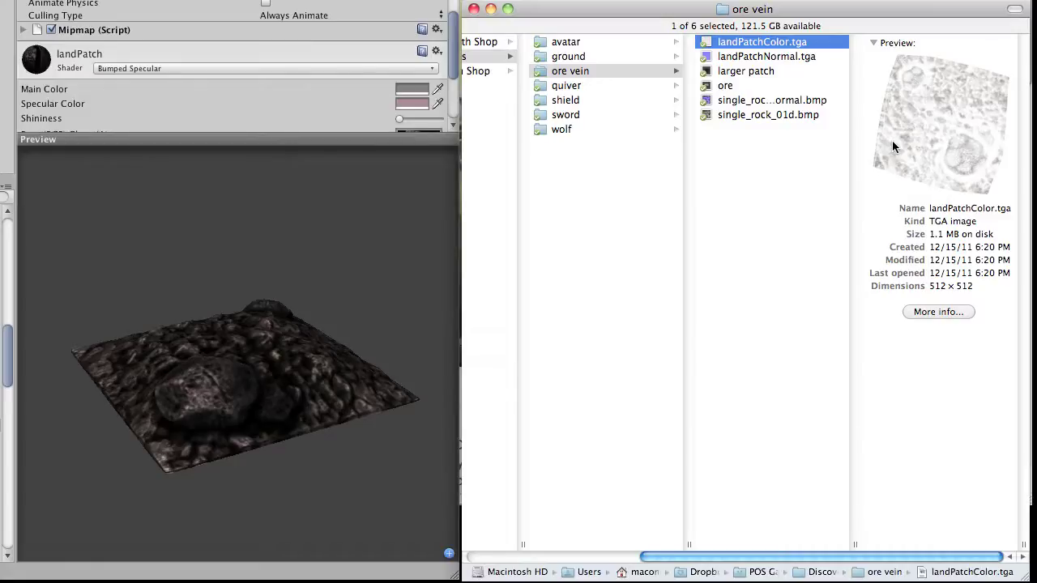
click(793, 59)
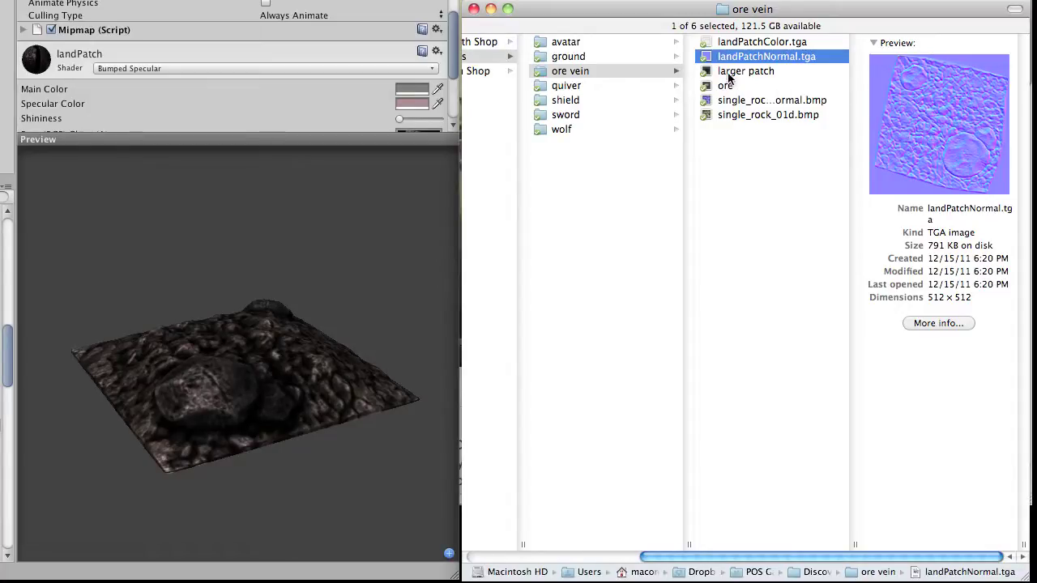
click(784, 48)
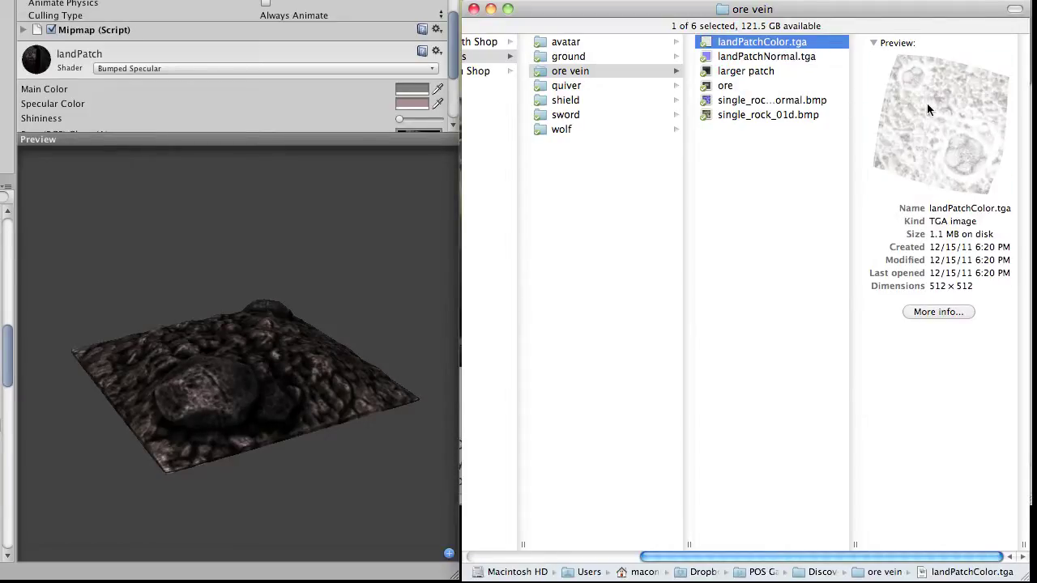
click(594, 85)
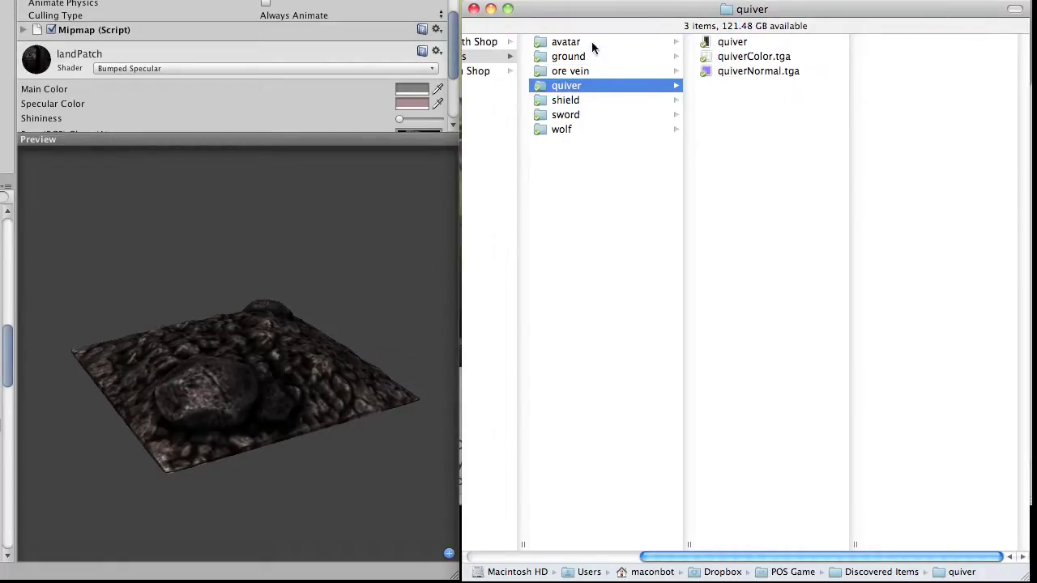
- Open the avatar folder and preview the archerColor.tga texture
click(591, 42)
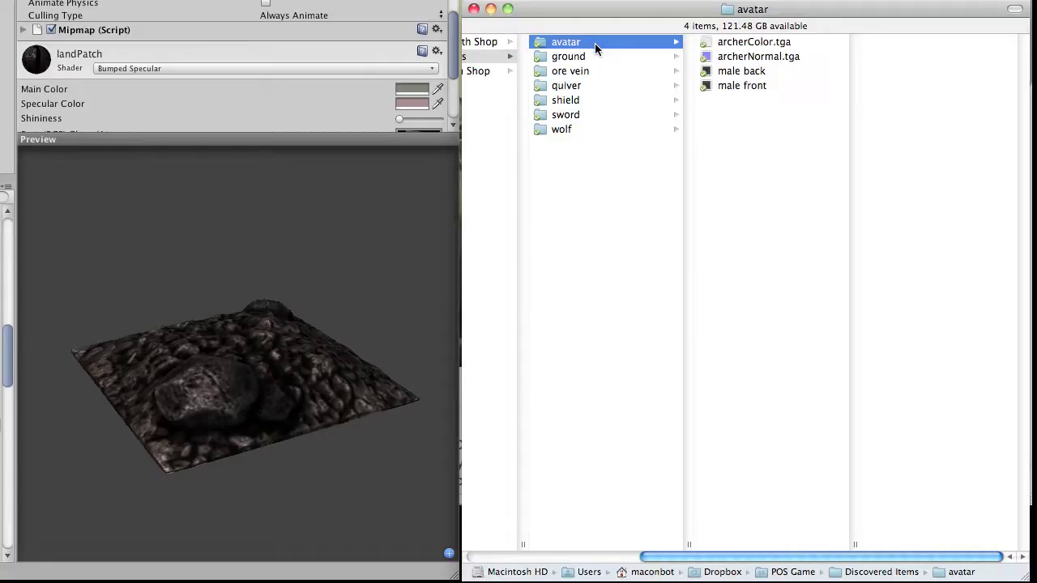
click(791, 46)
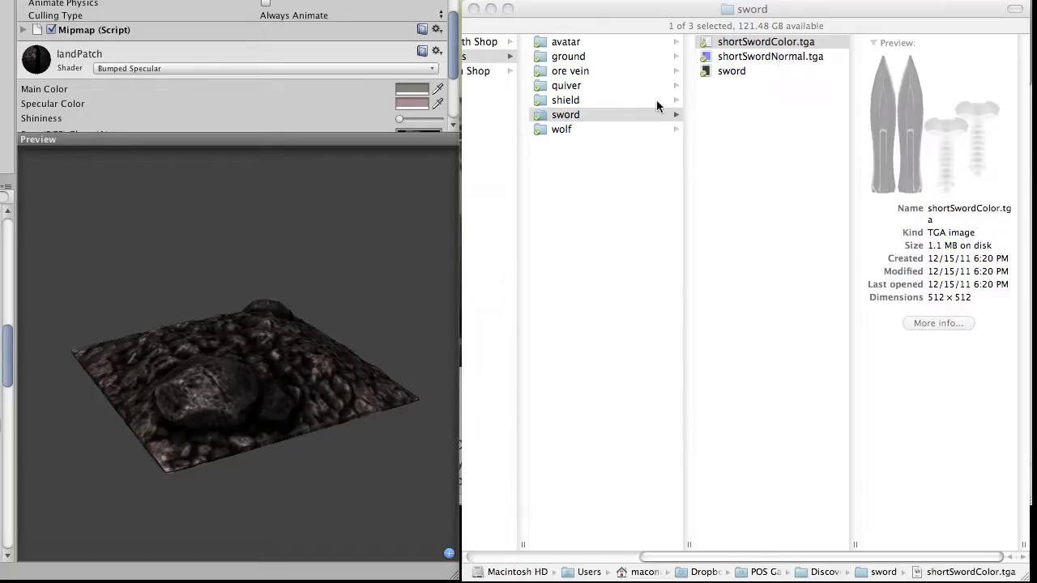
- View shortSwordColor.tga full-size in Quick Look, then close the preview
click(705, 18)
key(space)
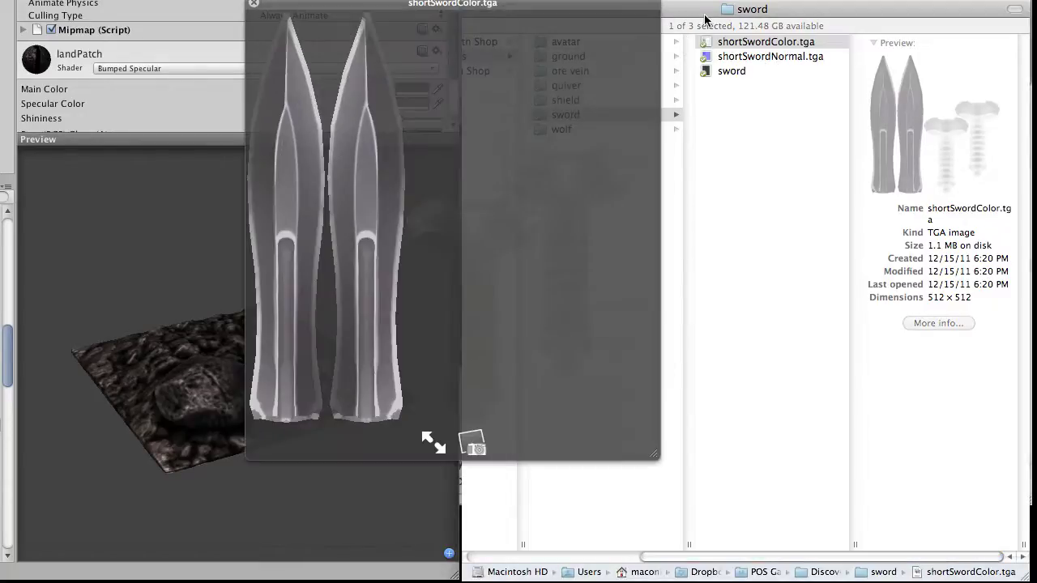
drag(567, 7, 762, 0)
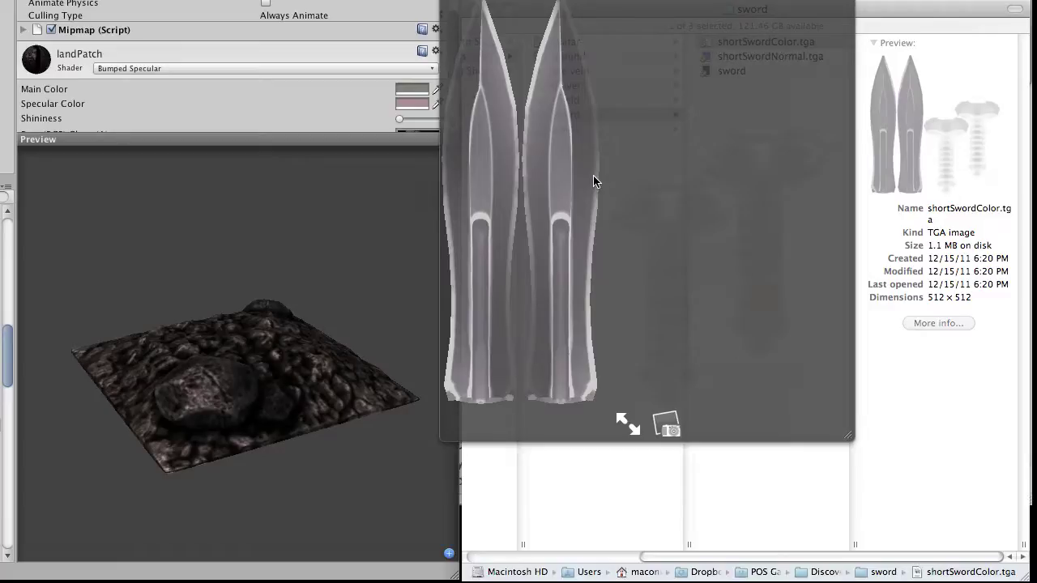
key(space)
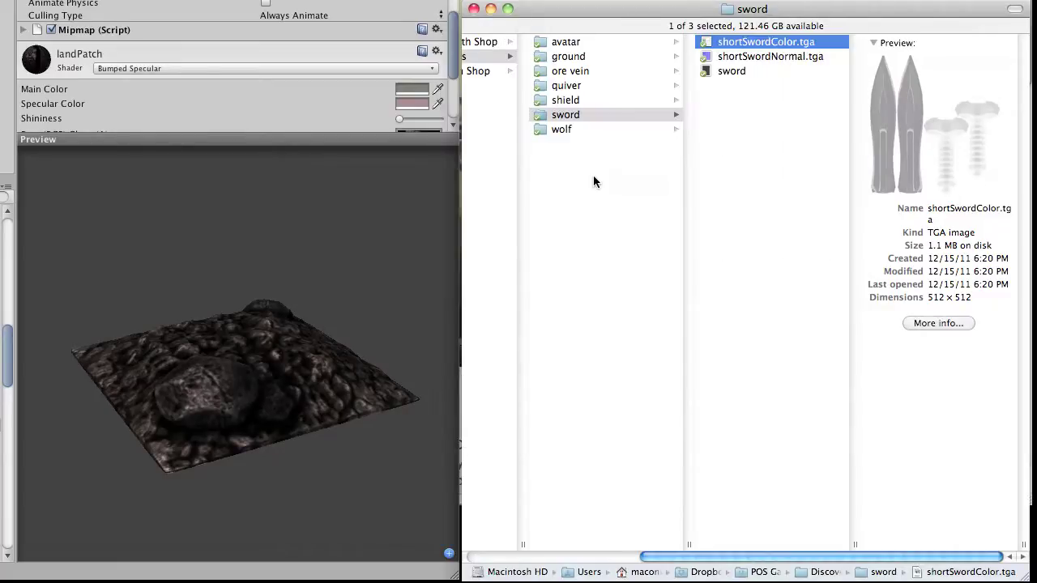
- Show the landPatch-No Name Diffuse material and tilt the white terrain toward the viewer
scroll(7, 352, up, 1)
key(super+Tab)
drag(266, 377, 266, 411)
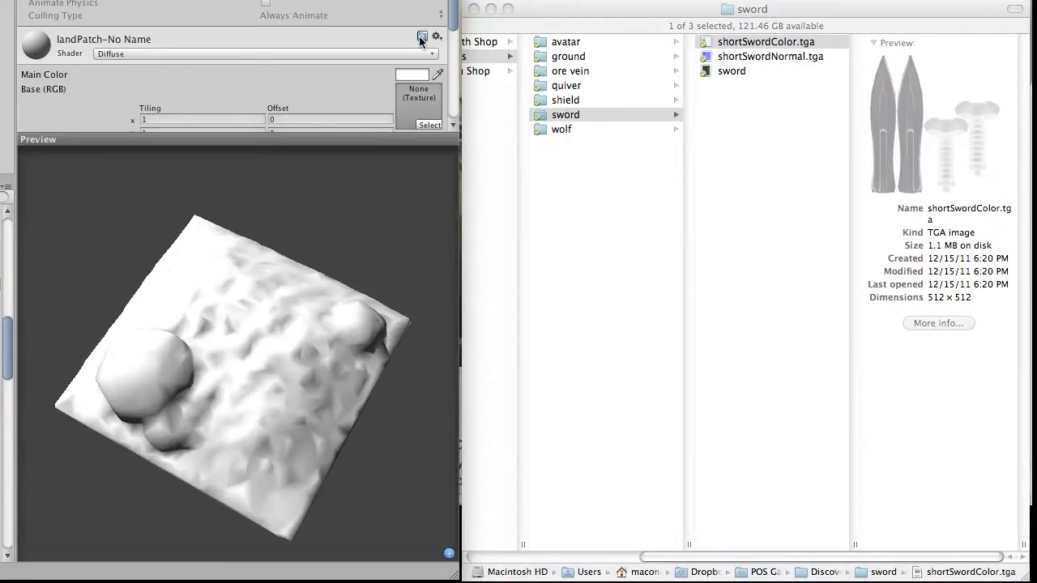
click(428, 125)
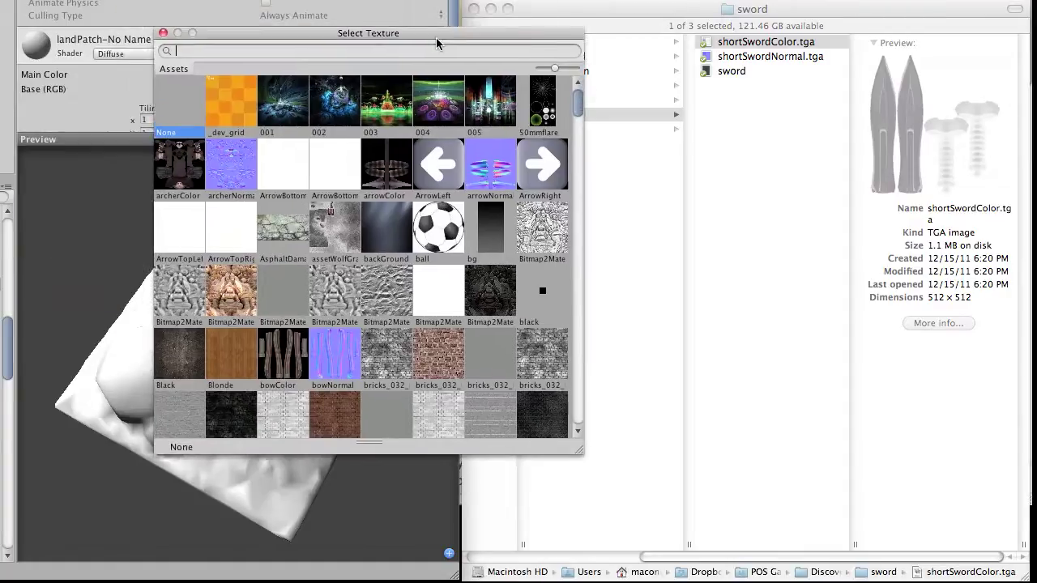
scroll(349, 186, down, 10)
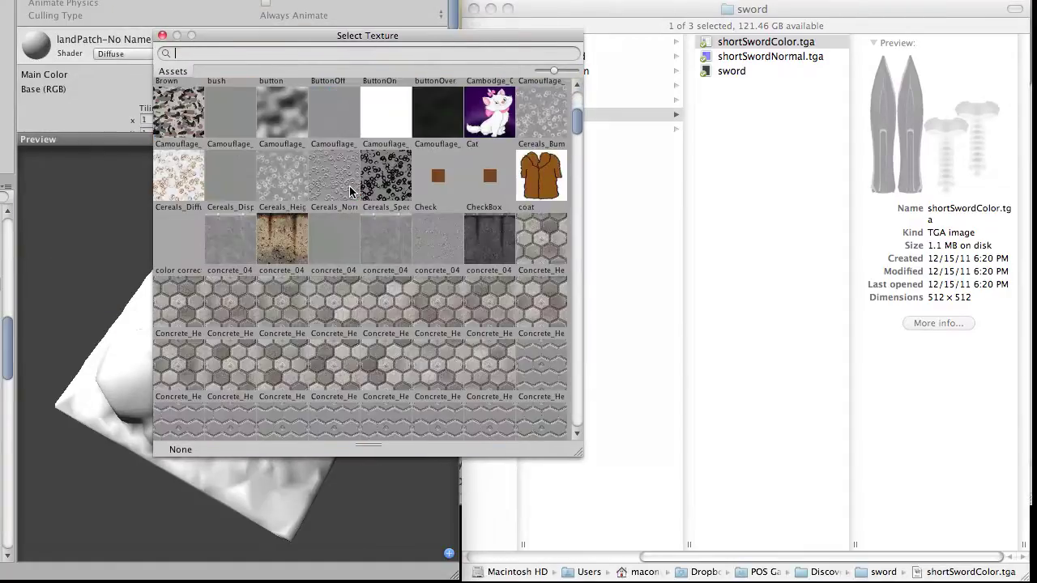
scroll(375, 197, up, 1)
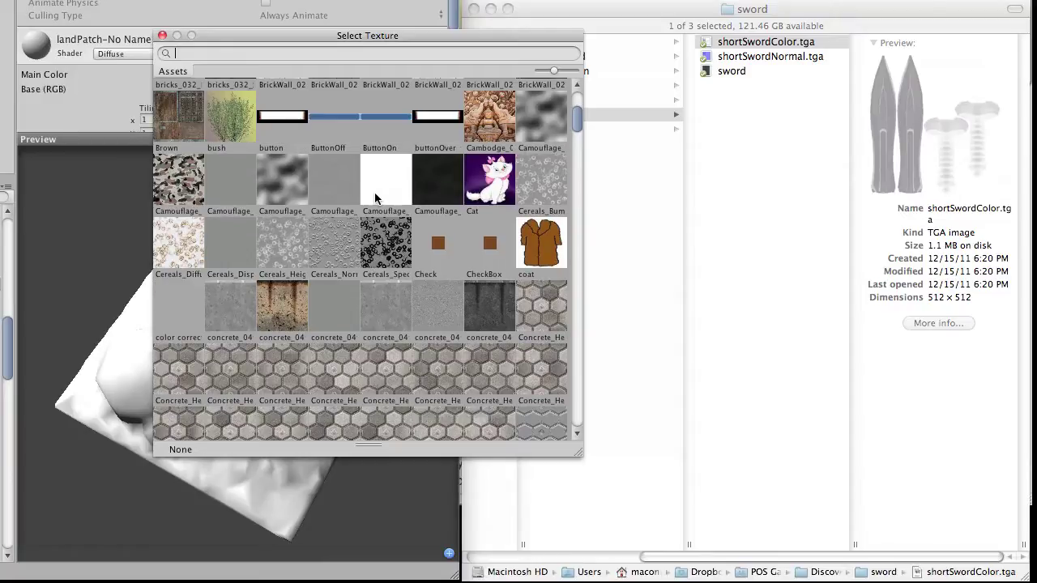
scroll(375, 197, up, 5)
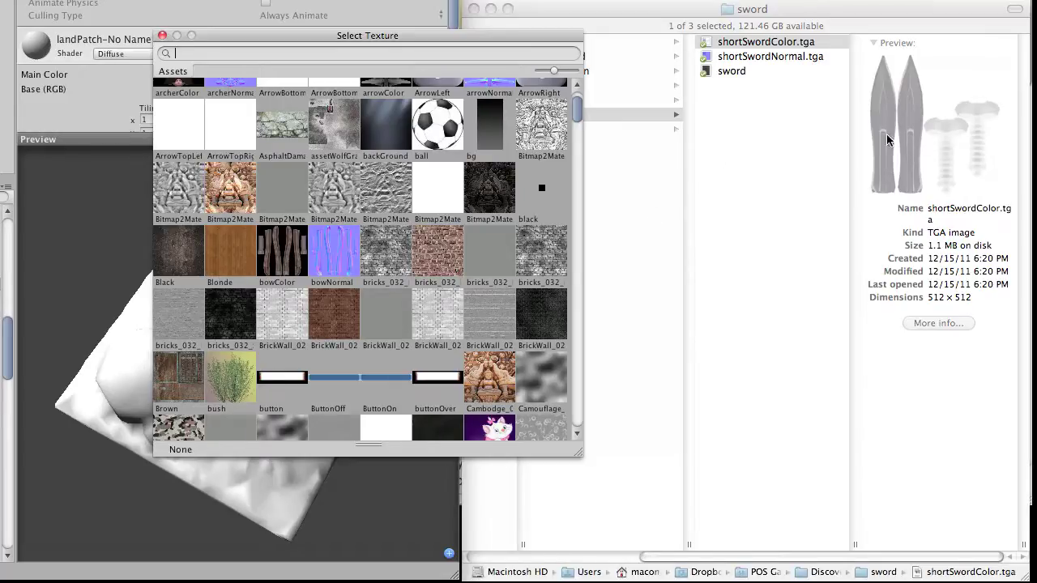
scroll(409, 220, up, 2)
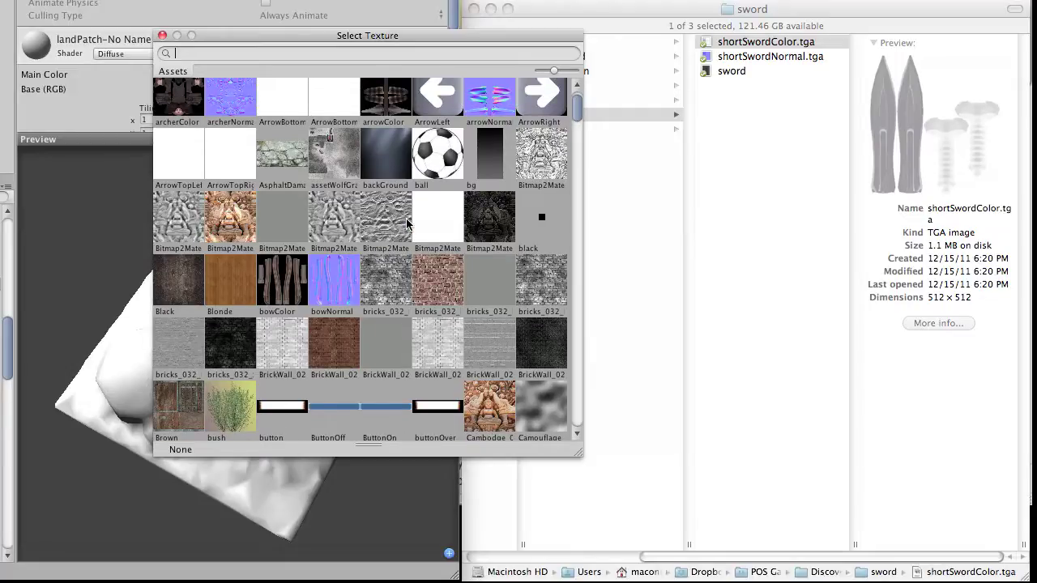
click(281, 151)
drag(307, 32, 624, 52)
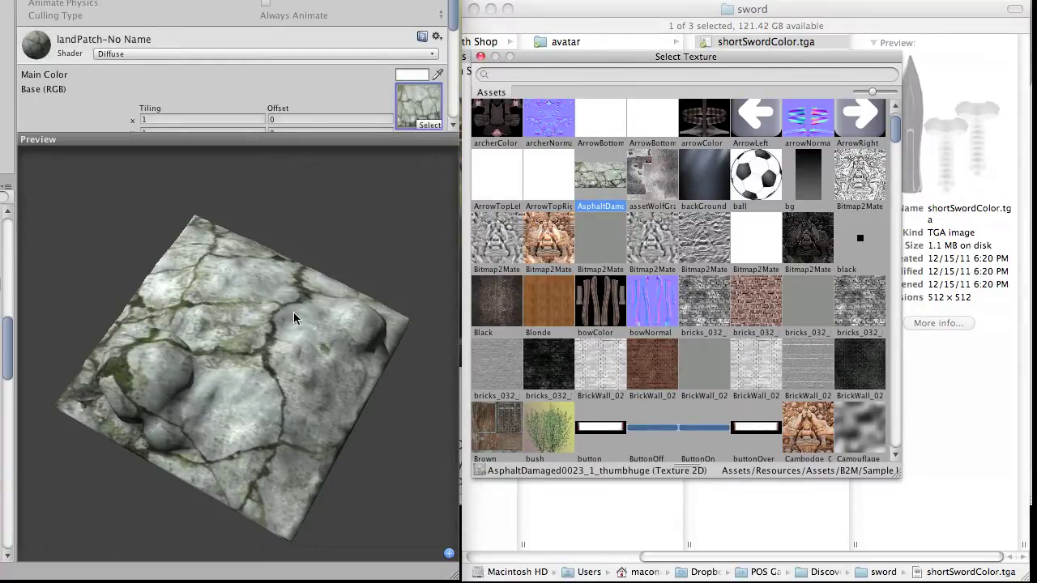
drag(531, 61, 239, 93)
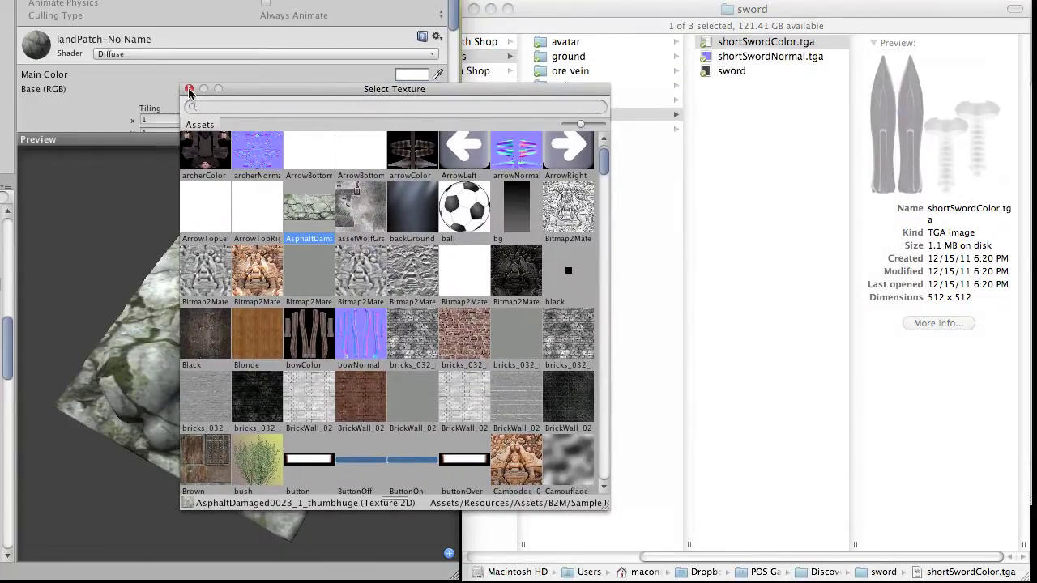
scroll(279, 144, up, 2)
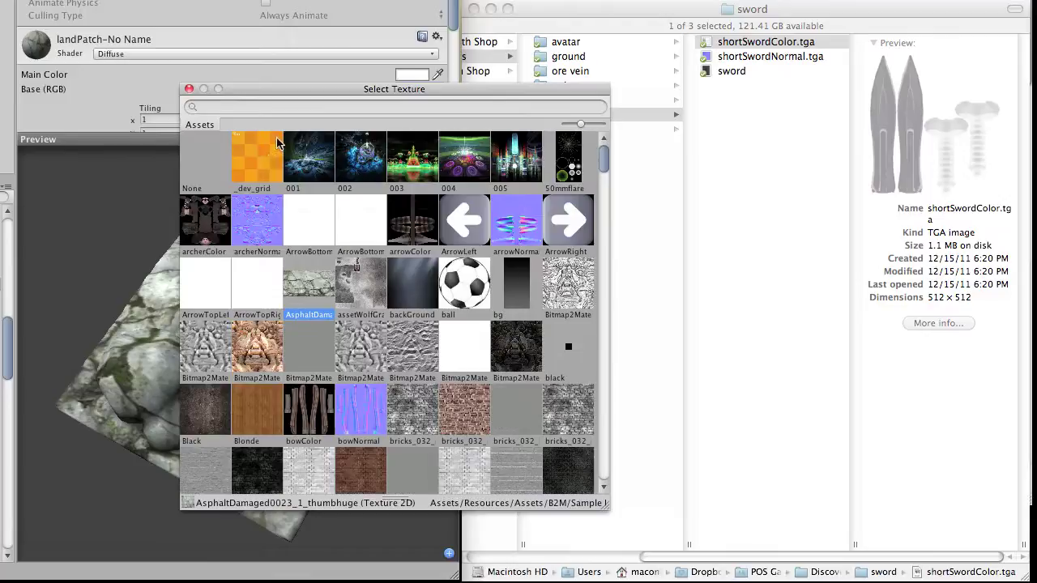
click(195, 156)
click(189, 89)
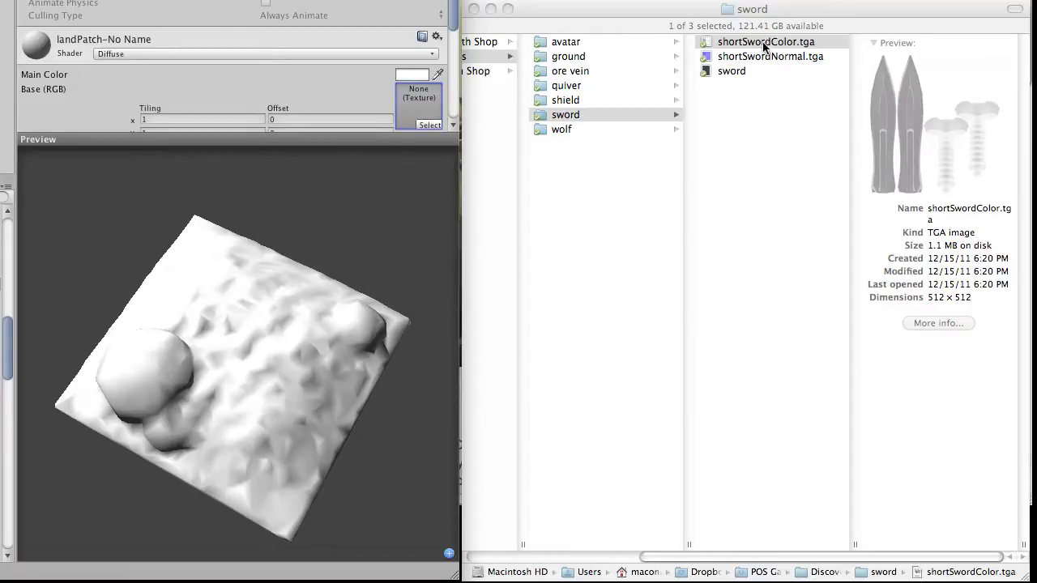
- Open the wolf folder and preview assetWolfGray.bmp, wolf straight on and wolf pers
key(super+Tab)
click(587, 129)
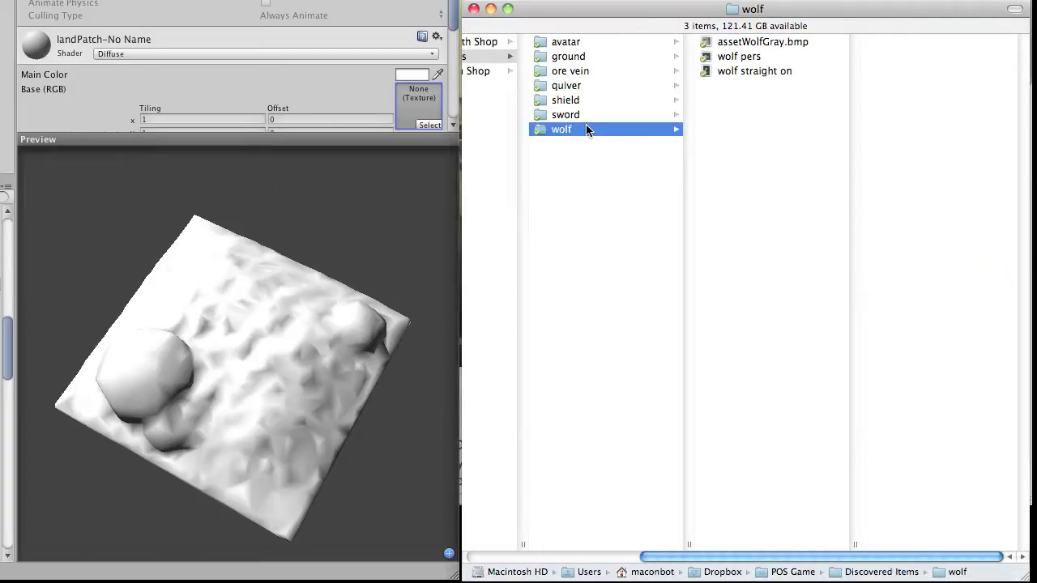
click(739, 45)
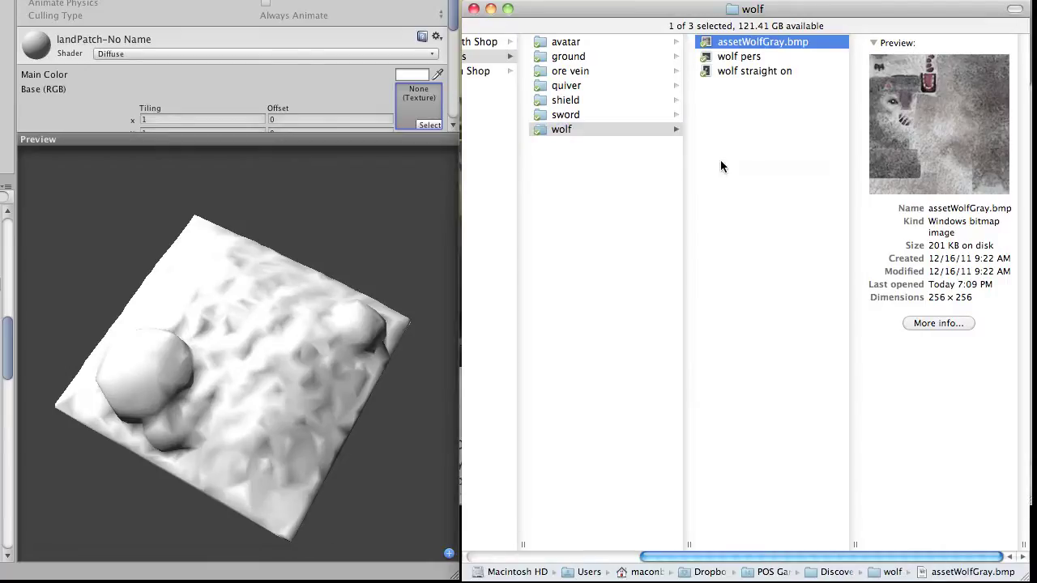
click(765, 71)
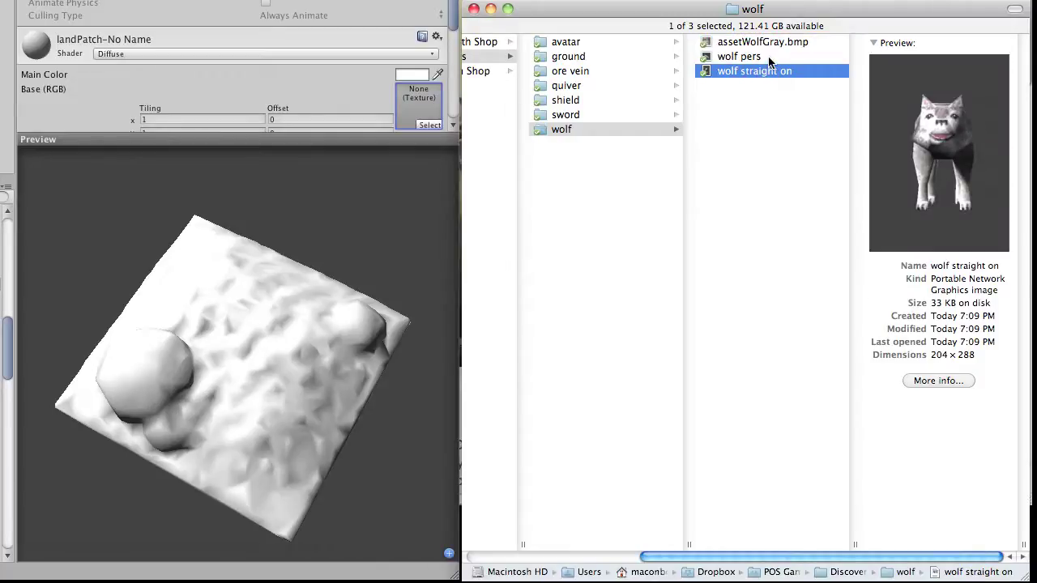
click(767, 57)
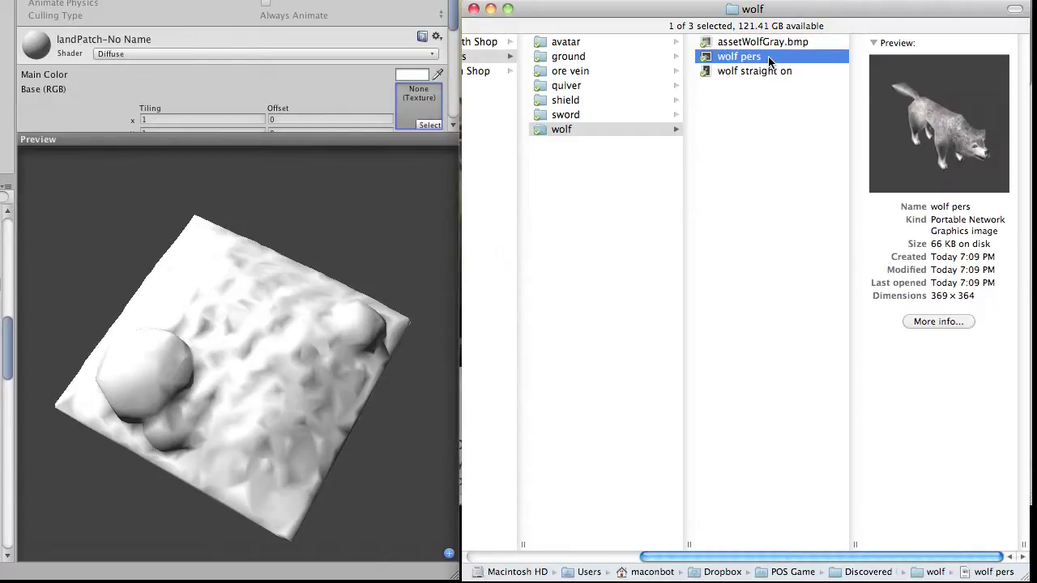
scroll(787, 191, left, 5)
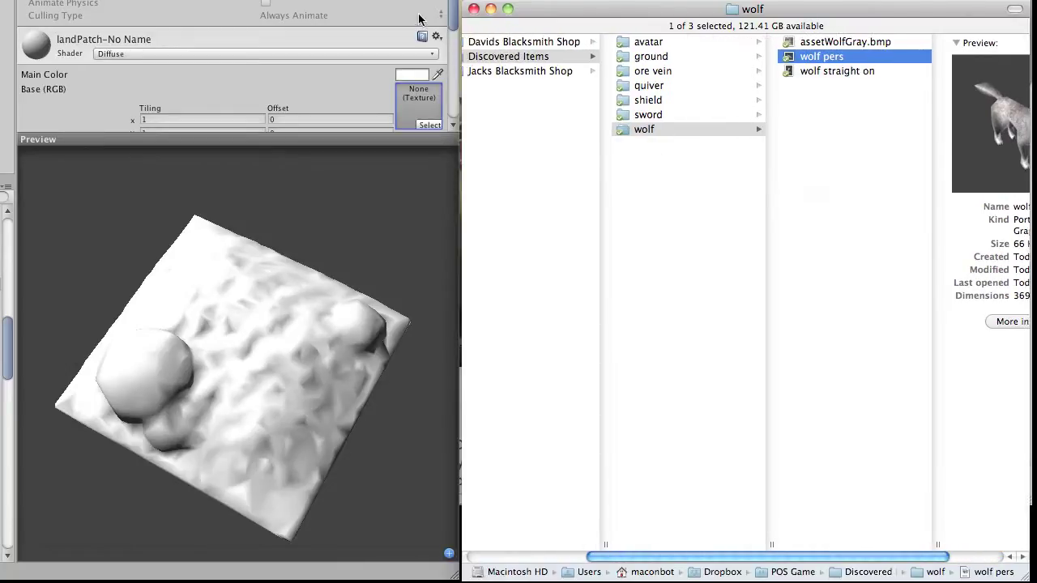
scroll(764, 110, right, 3)
scroll(764, 109, right, 1)
- Open assetWolfGray.bmp in a full-size Quick Look, then close it
click(817, 41)
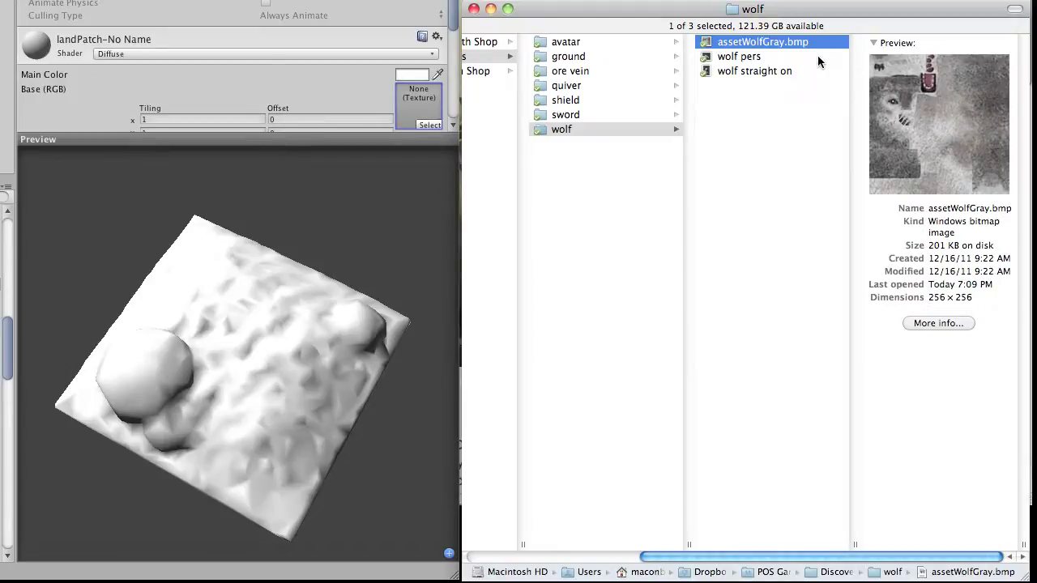
key(space)
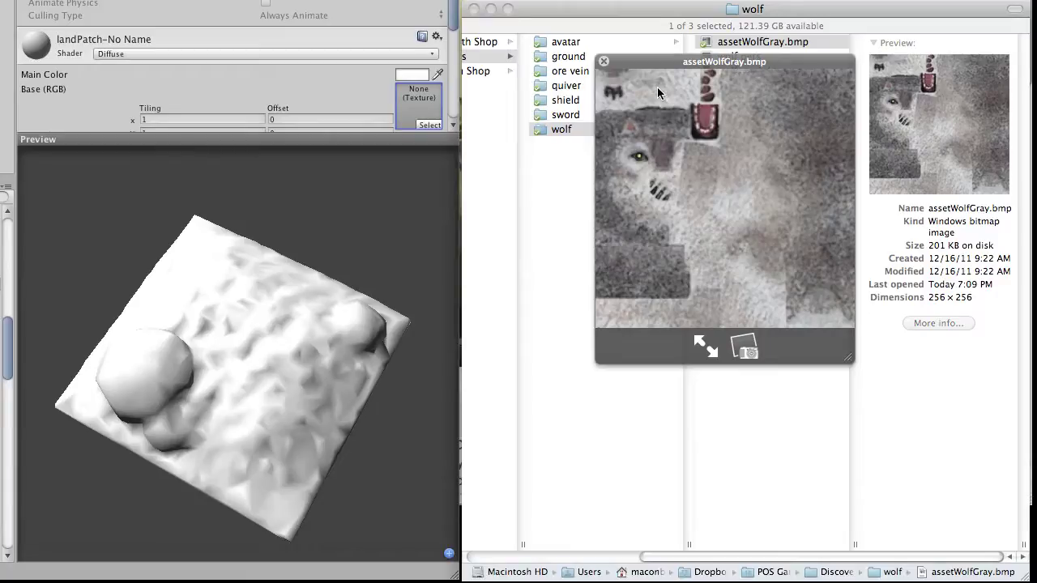
key(space)
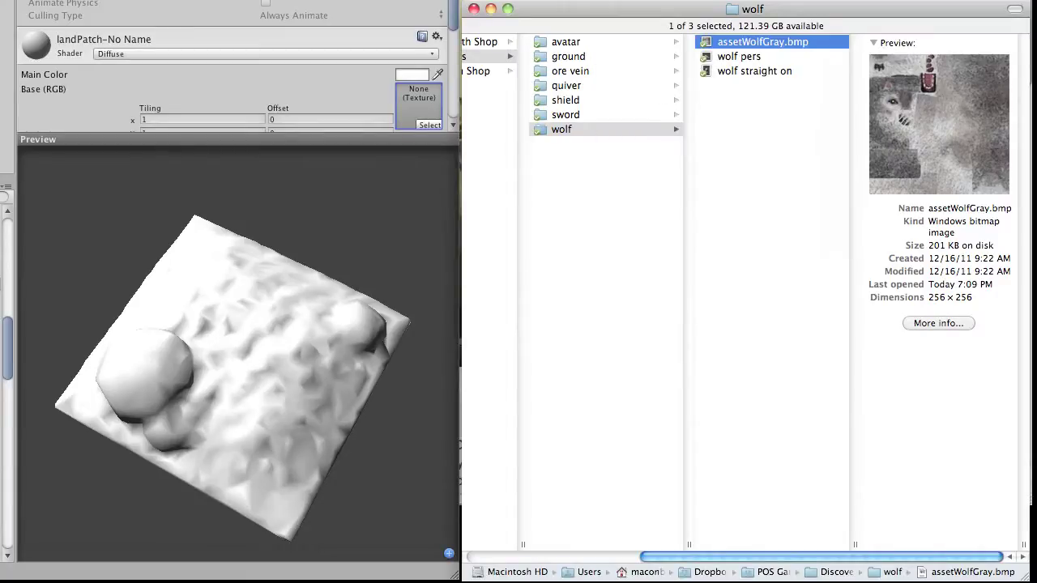
- Play the Curvy3D quick OBJ texture painting video, then bring Unity forward
key(super+Tab)
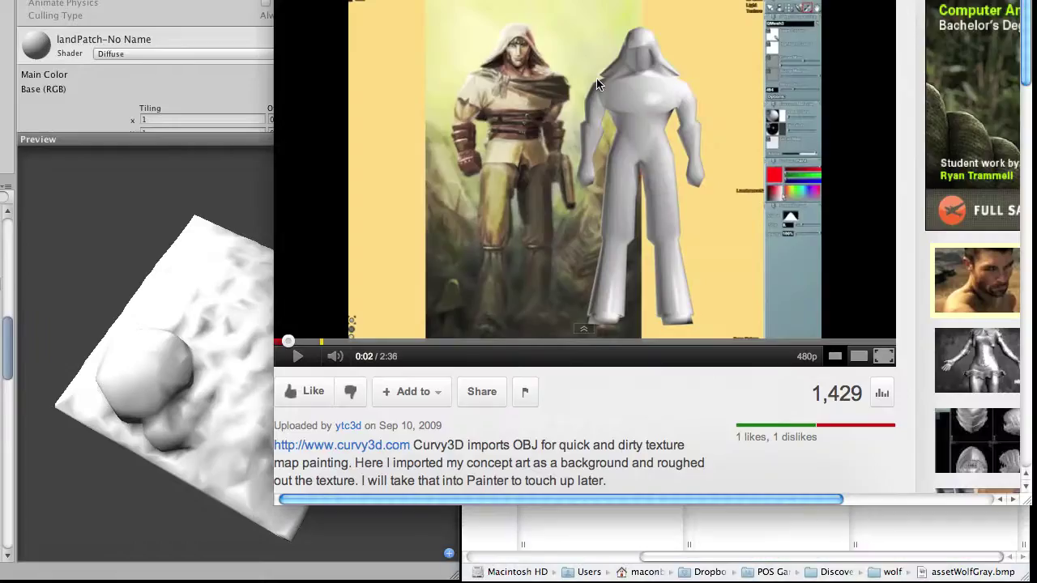
click(297, 356)
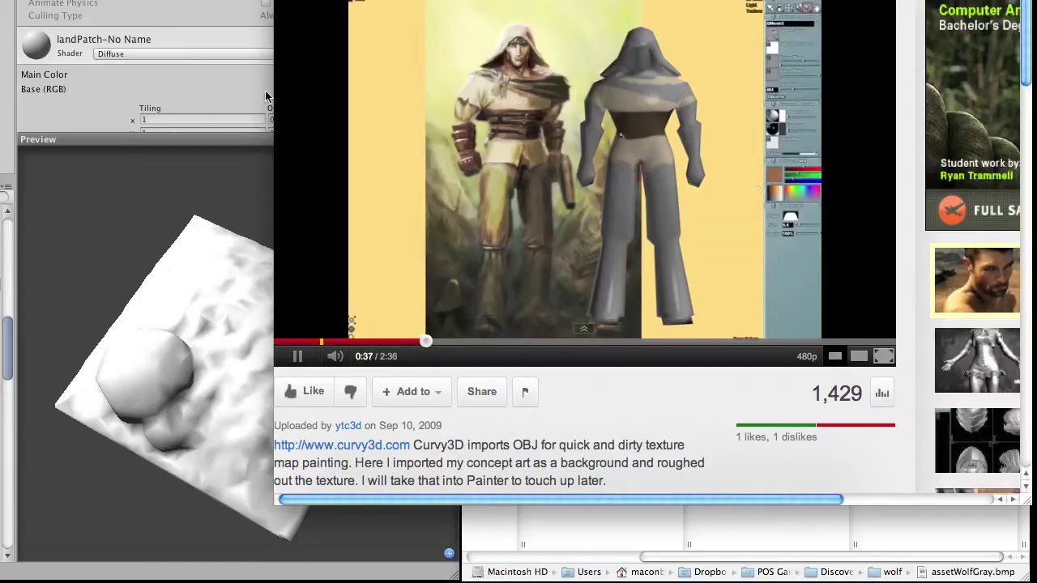
click(183, 78)
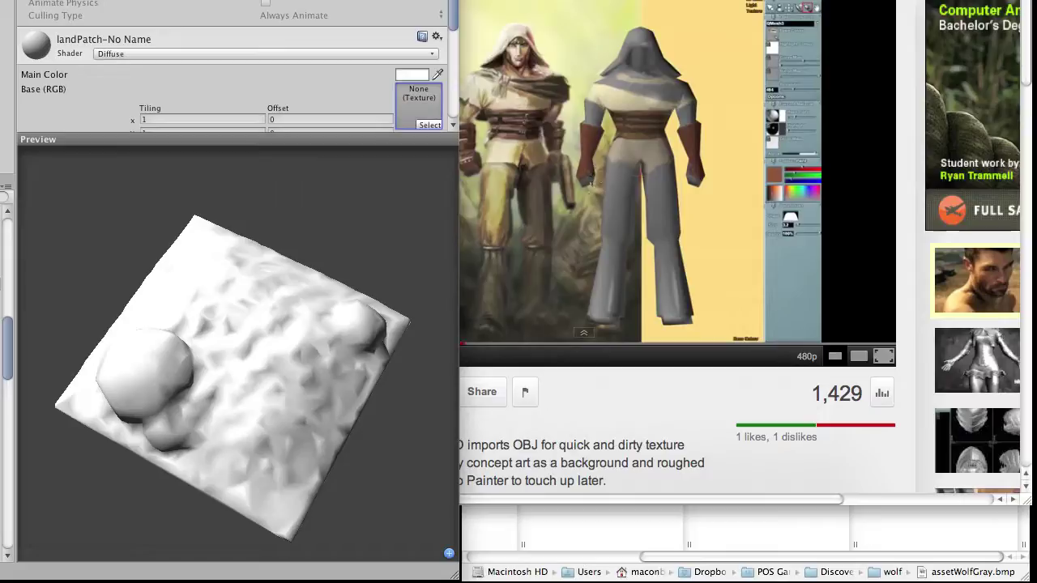
- Show the shortSwordColor material on the sword, then preview shortSwordColor.tga in Finder's sword folder
key(Down)
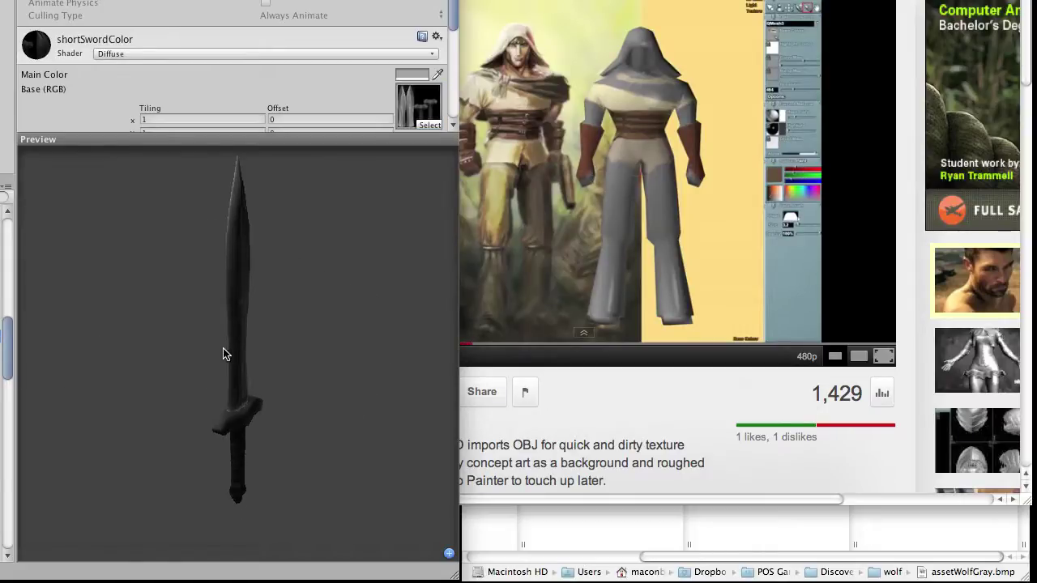
drag(218, 354, 185, 318)
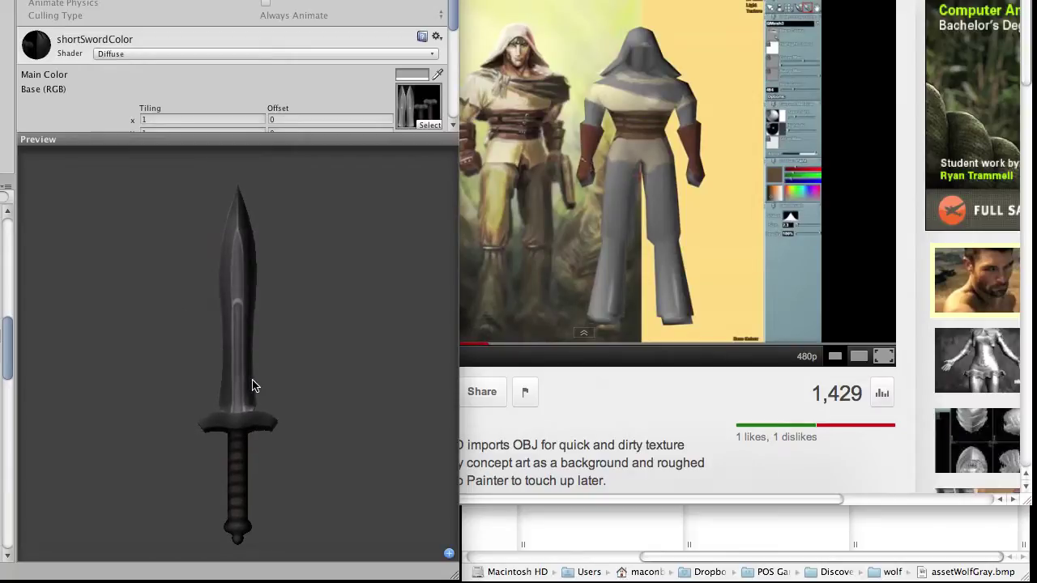
click(615, 541)
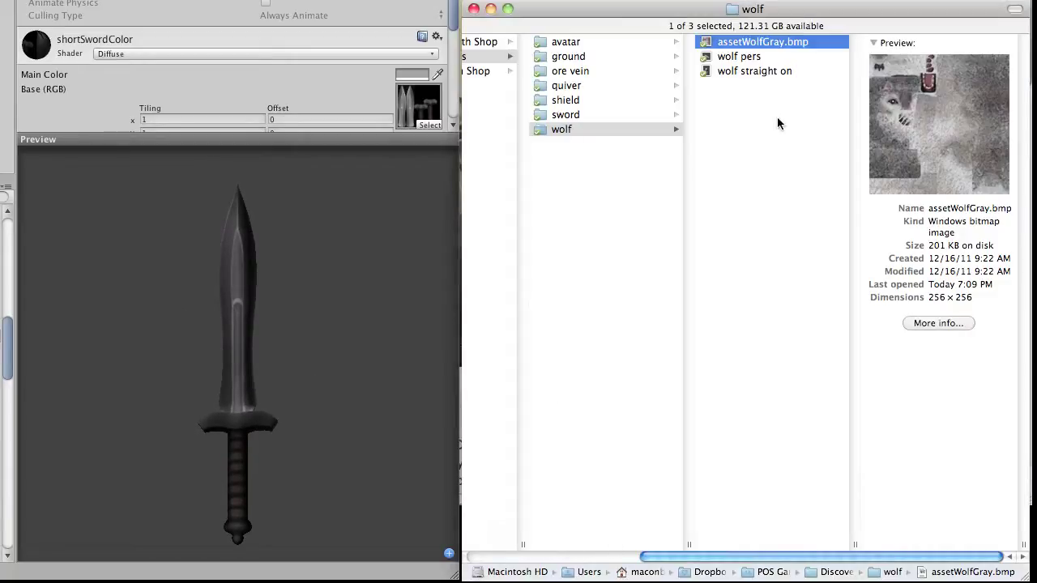
click(594, 115)
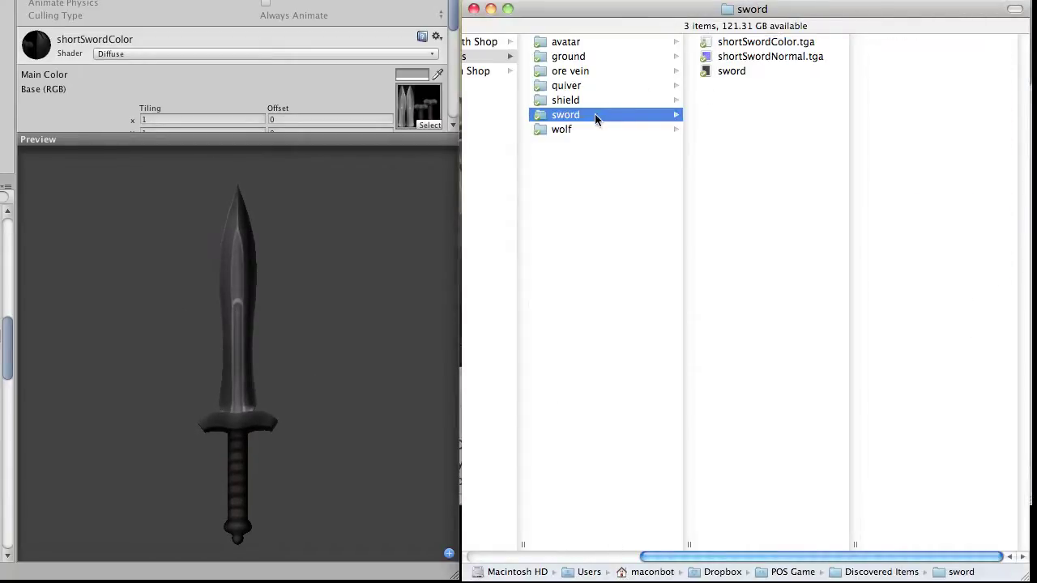
click(802, 42)
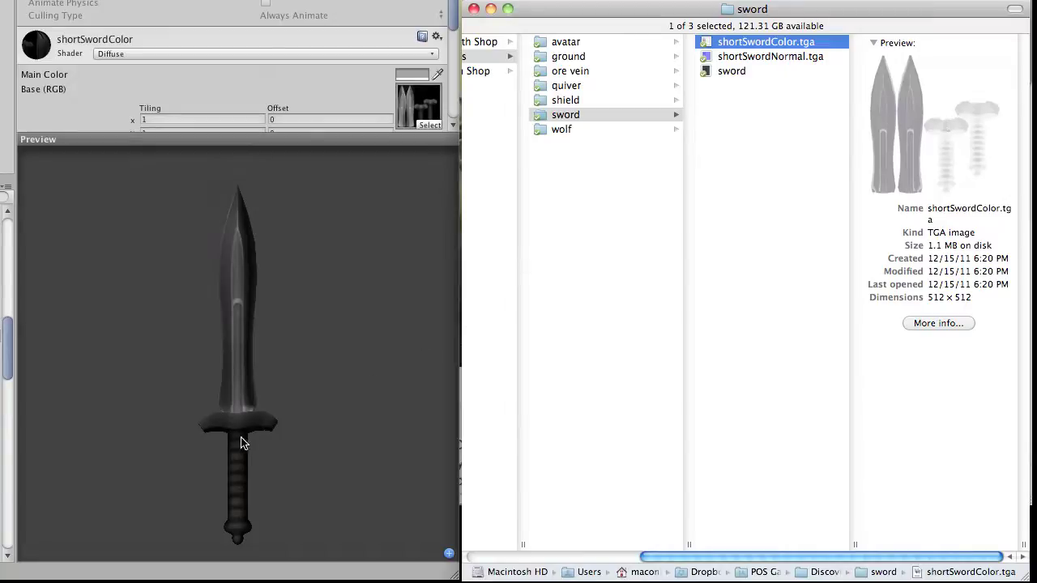
- Orbit the sword in the Preview to view it along its blade and end-on
mouse_move(243, 435)
mouse_down()
mouse_move(232, 433)
mouse_move(249, 409)
mouse_move(238, 440)
mouse_move(210, 422)
mouse_up()
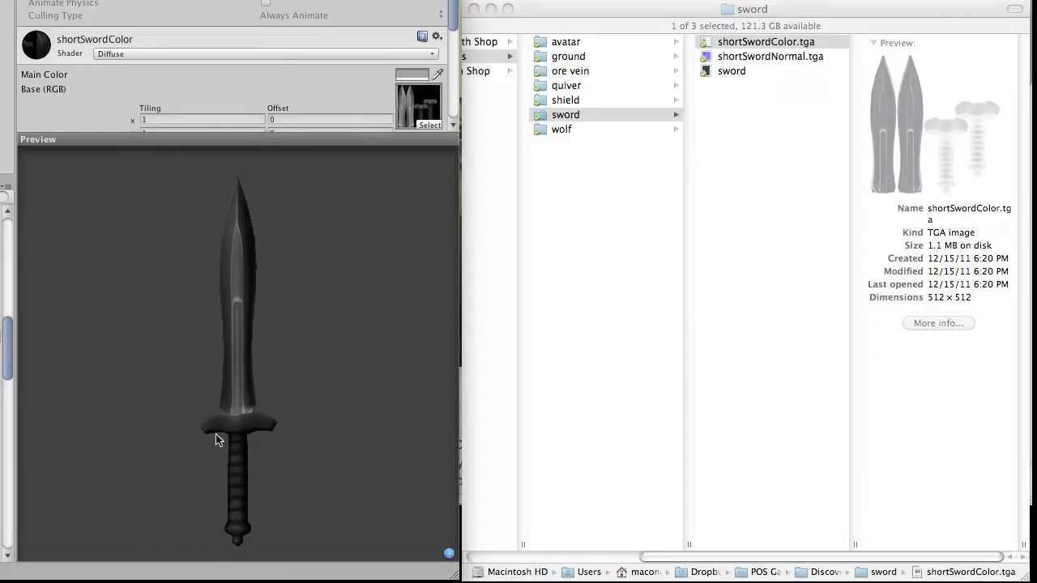
drag(215, 437, 304, 441)
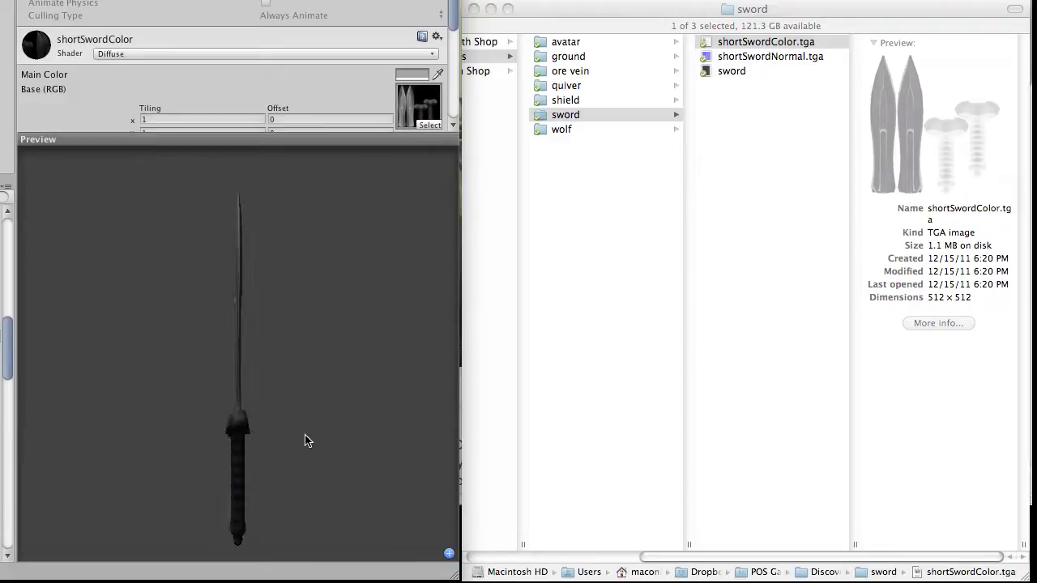
drag(222, 403, 178, 432)
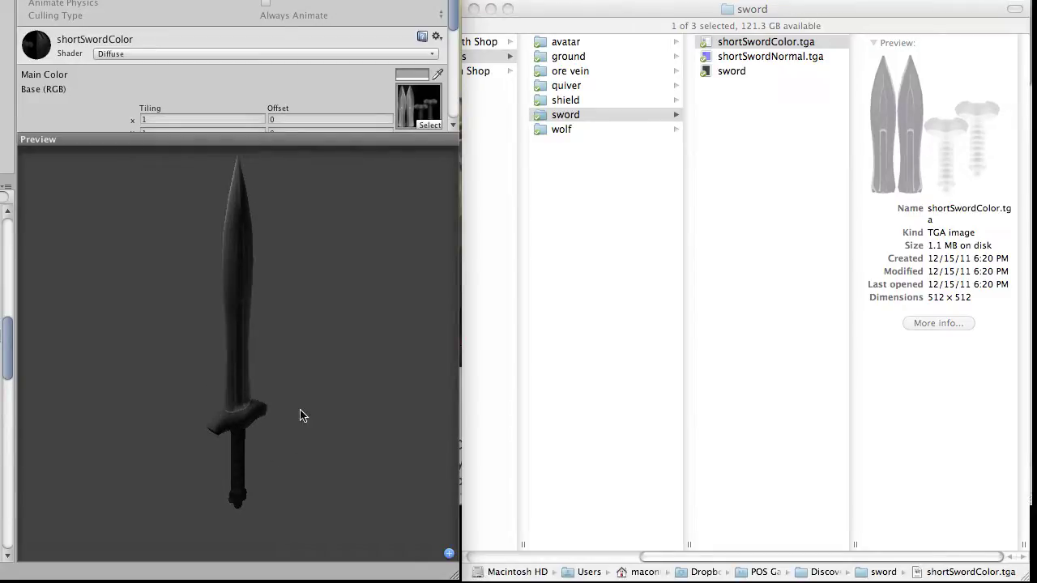
drag(300, 413, 262, 403)
key(super+Tab)
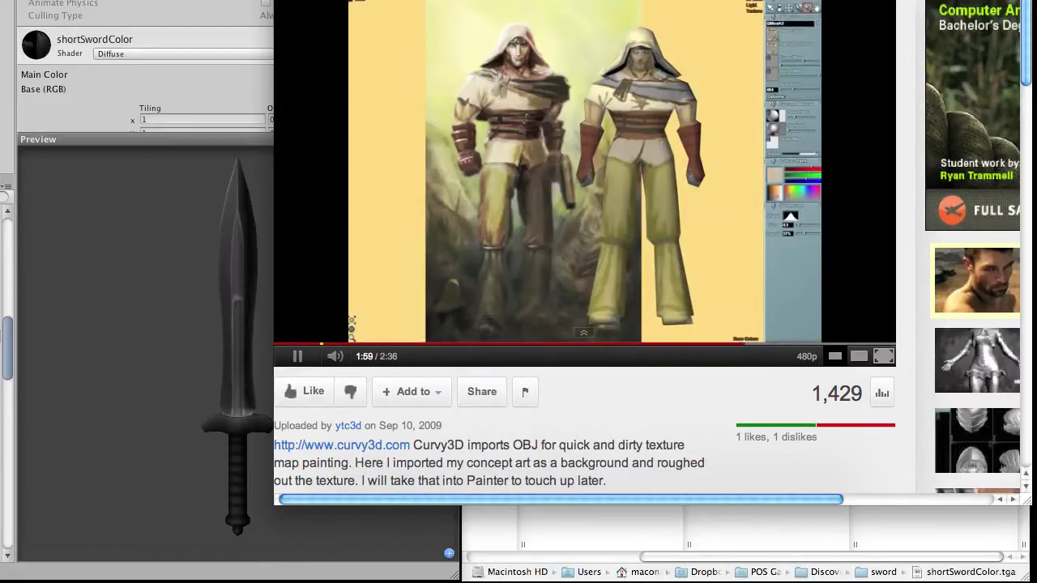
- Switch Unity to the quiver material and orbit it upright, end-on and foreshortened, then re-raise the video
click(42, 372)
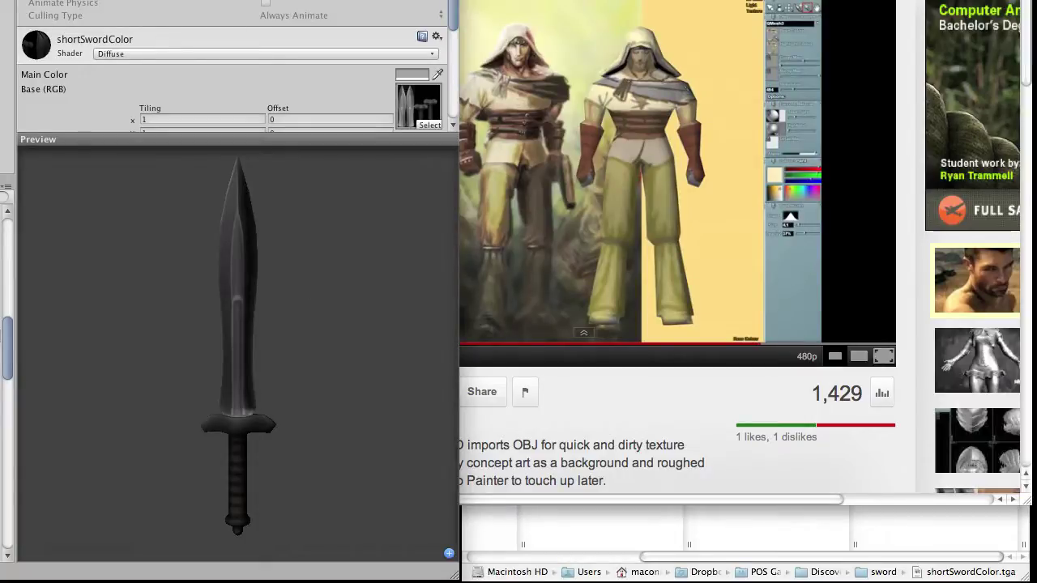
key(Up)
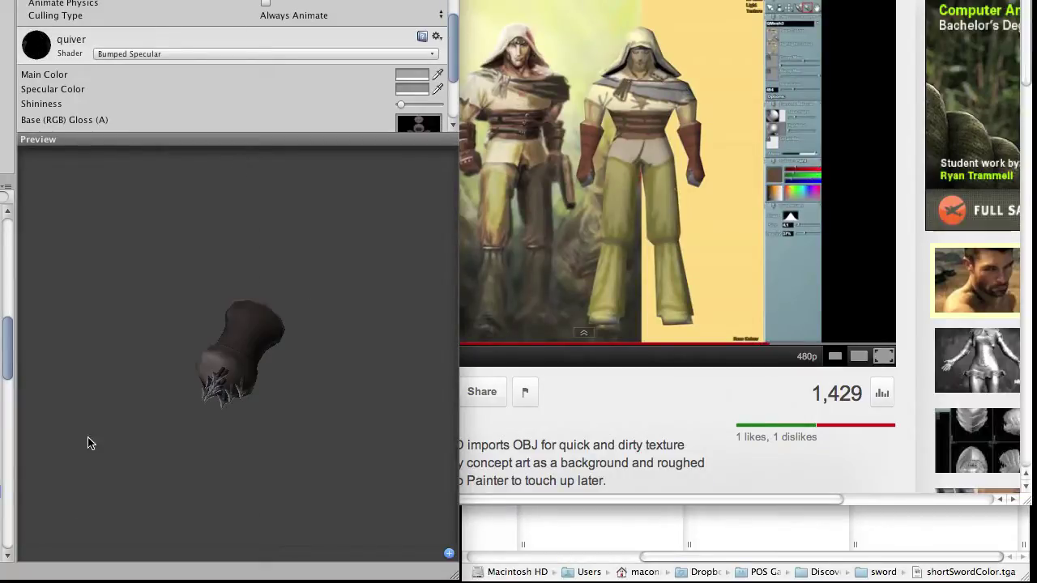
drag(240, 398, 273, 303)
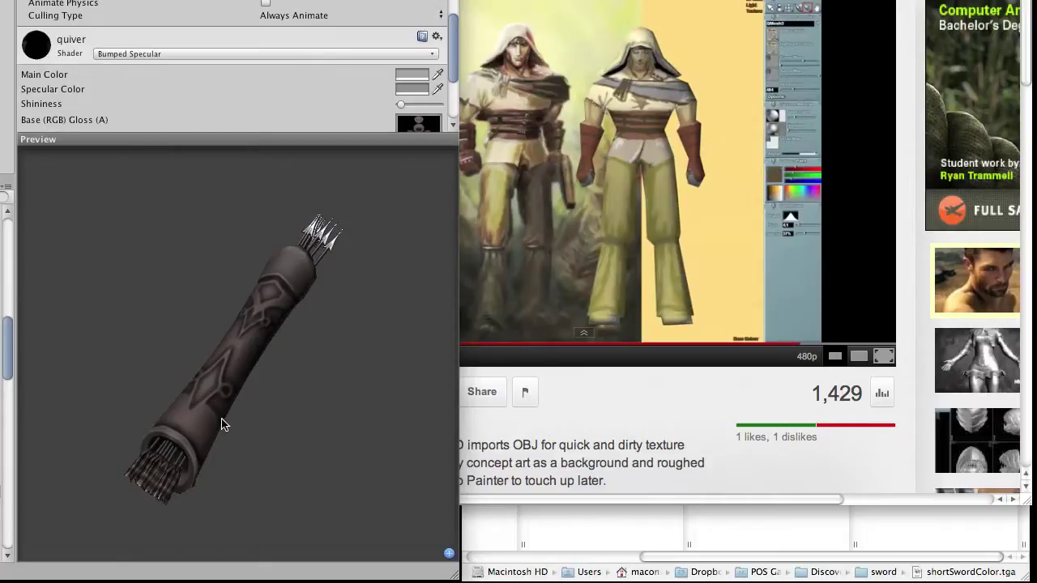
drag(224, 422, 201, 422)
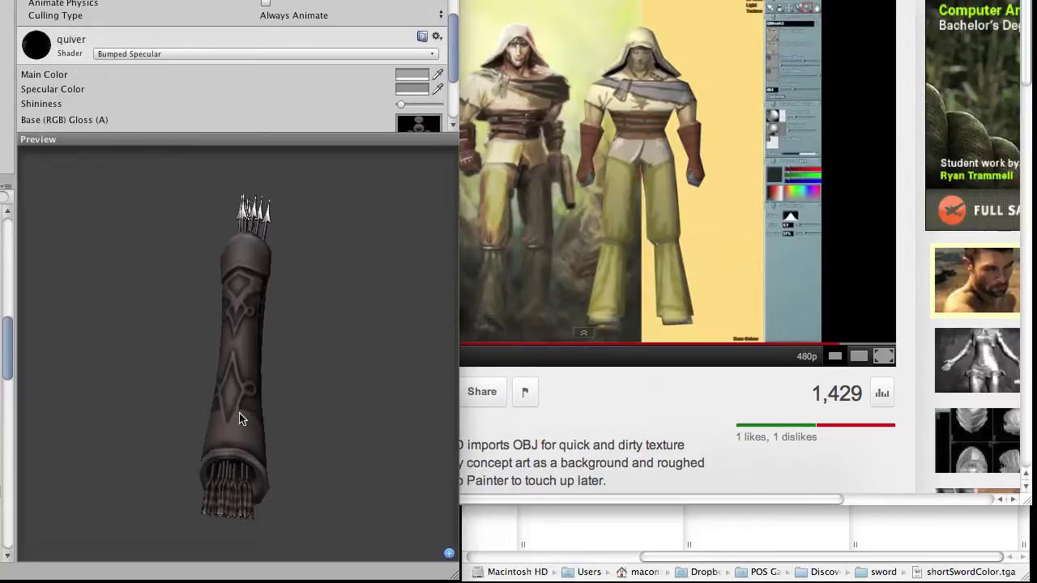
mouse_move(240, 418)
mouse_down()
mouse_move(250, 437)
mouse_move(245, 278)
mouse_move(250, 412)
mouse_up()
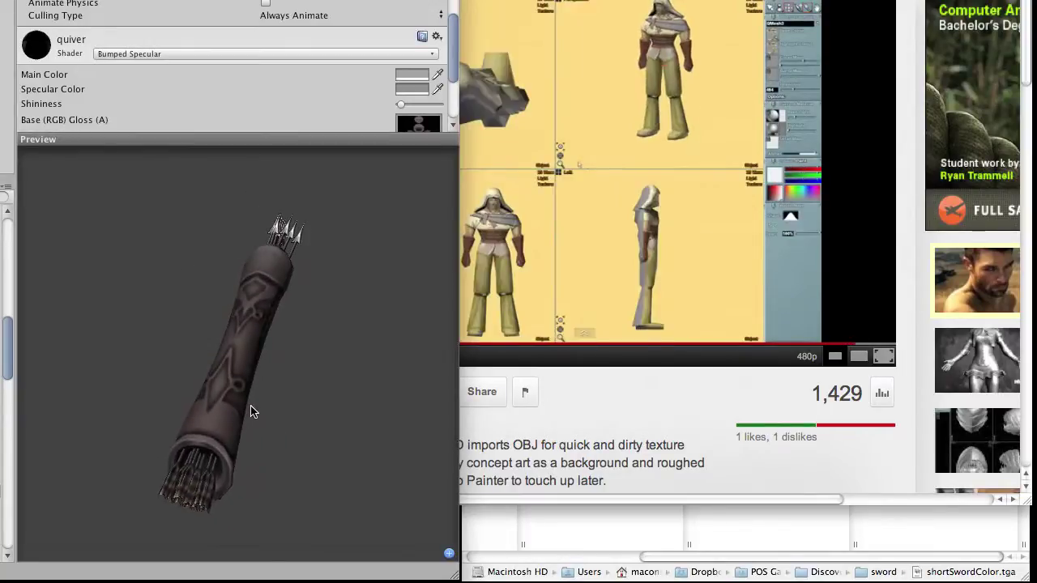
click(606, 403)
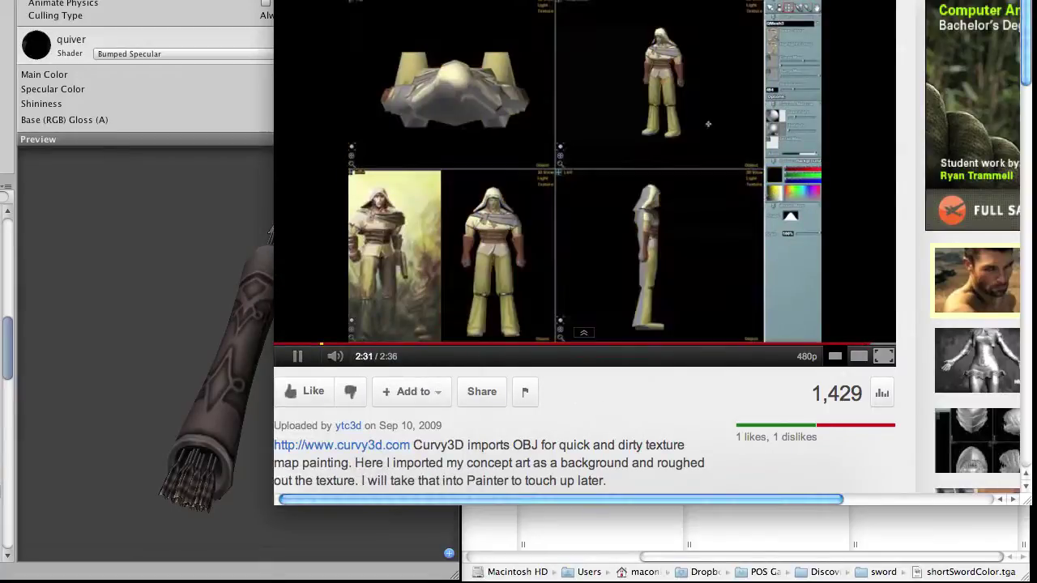
- Hide the browser and open Finder's ore vein folder to preview its images
key(super+h)
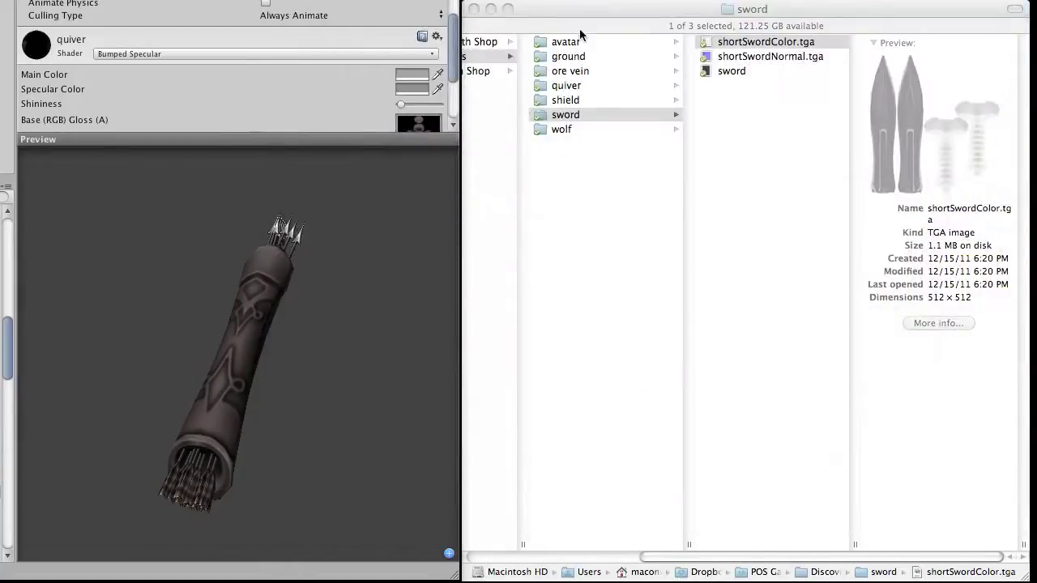
click(587, 81)
click(588, 72)
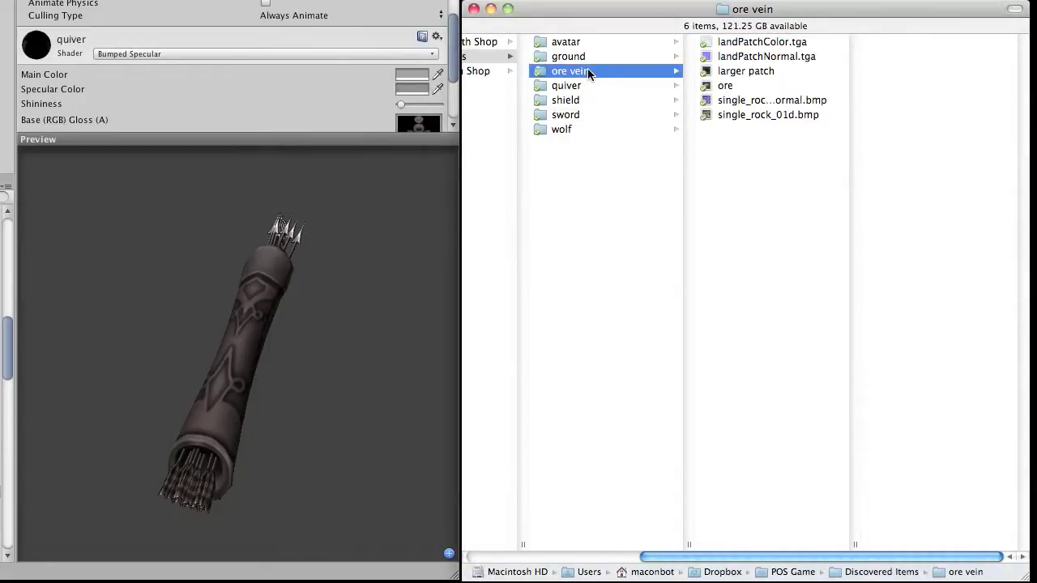
click(767, 91)
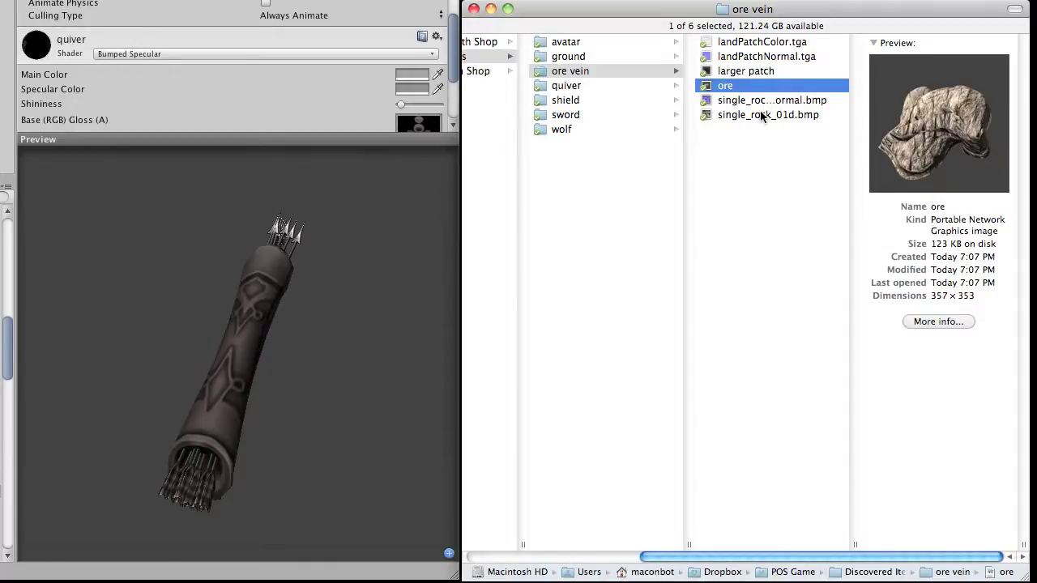
- View single_rock_01d.bmp enlarged in Quick Look, then close it
click(762, 116)
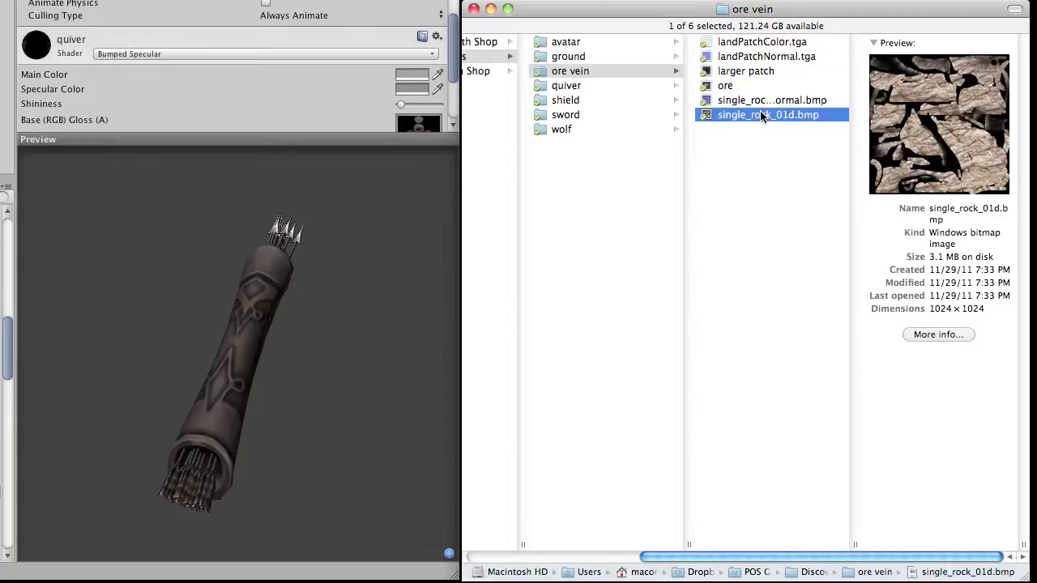
key(space)
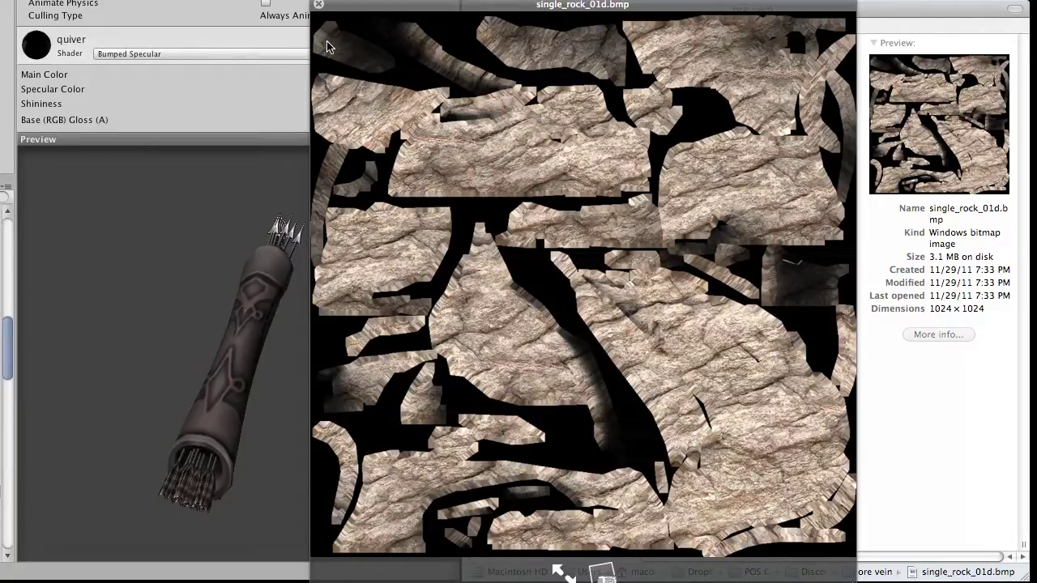
click(318, 4)
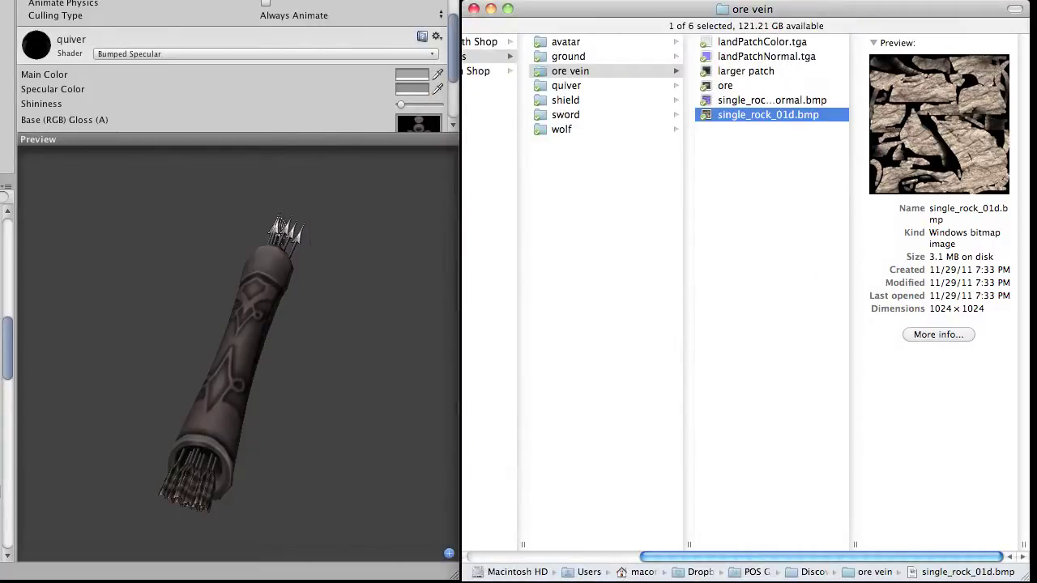
click(455, 182)
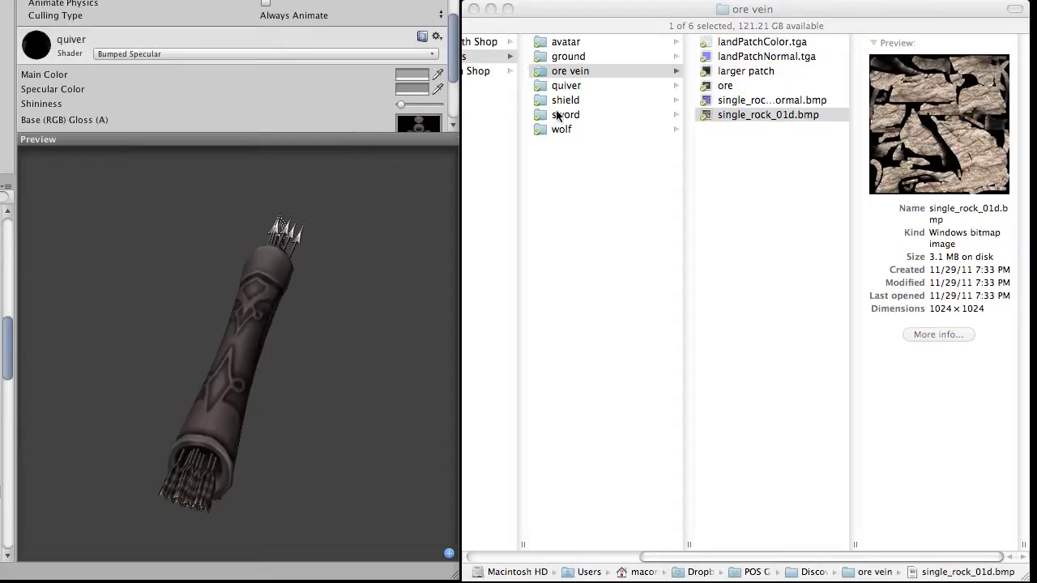
- Preview the shield, handles and sguare_D_specular_01.tif images, then Quick Look sguare_D_color_01.tif
click(589, 100)
click(579, 99)
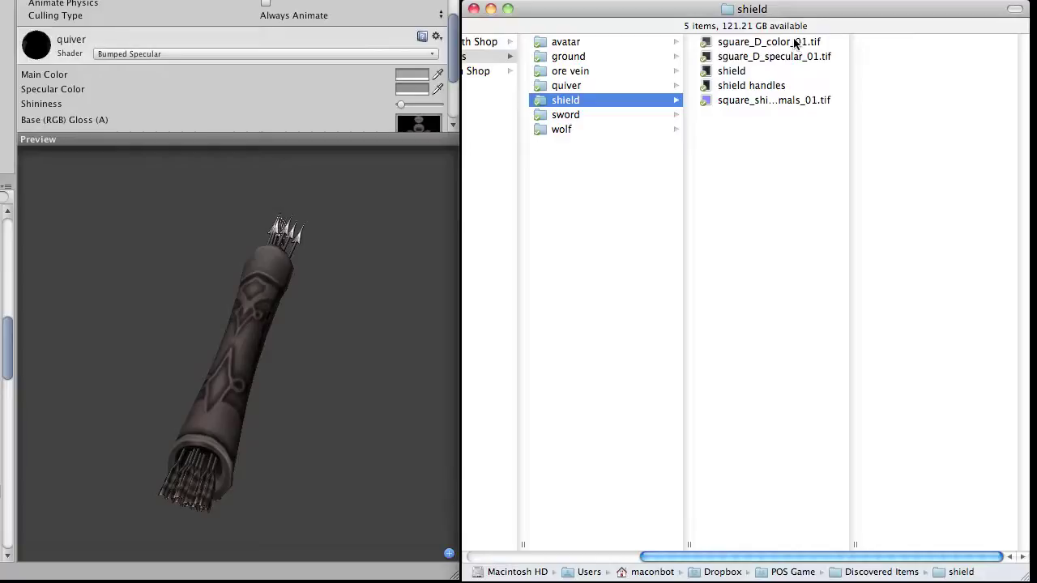
click(784, 71)
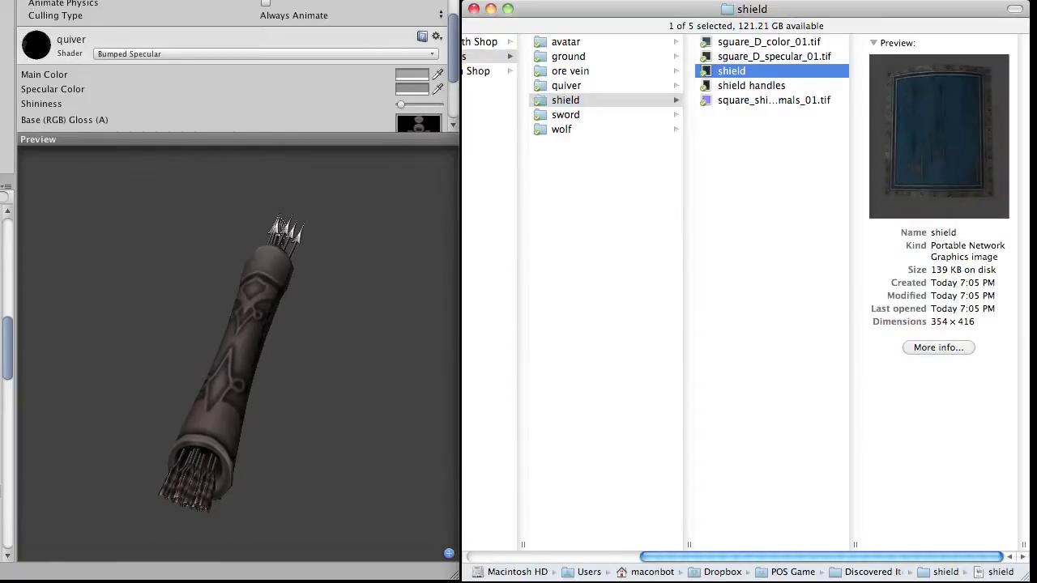
click(784, 86)
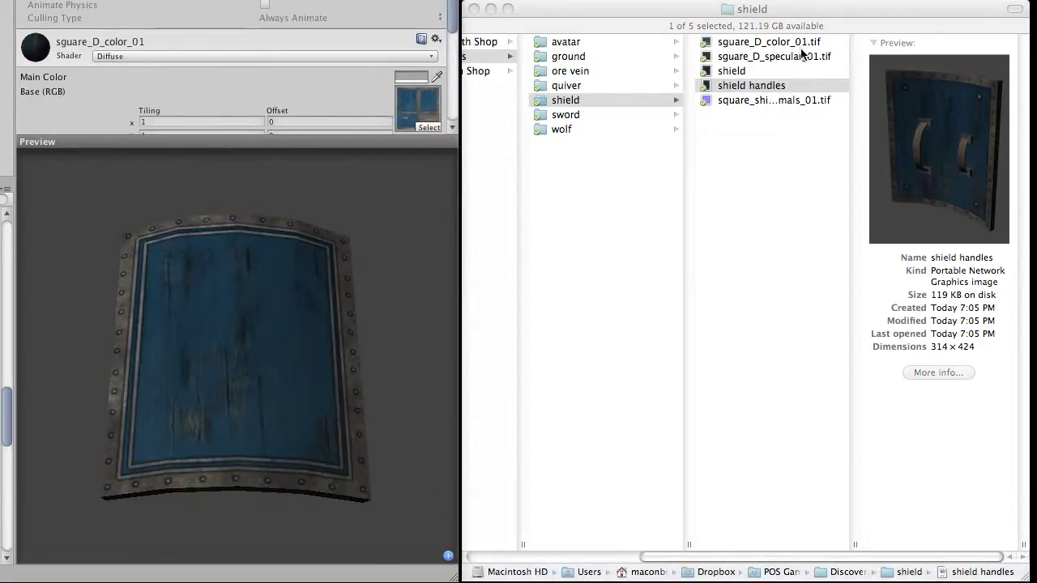
key(super+Tab)
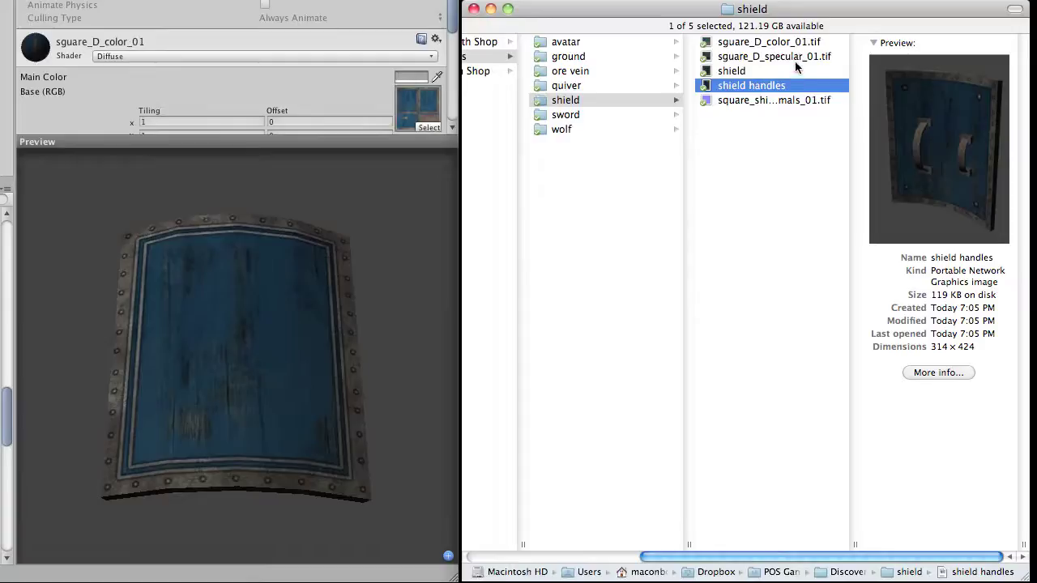
click(794, 60)
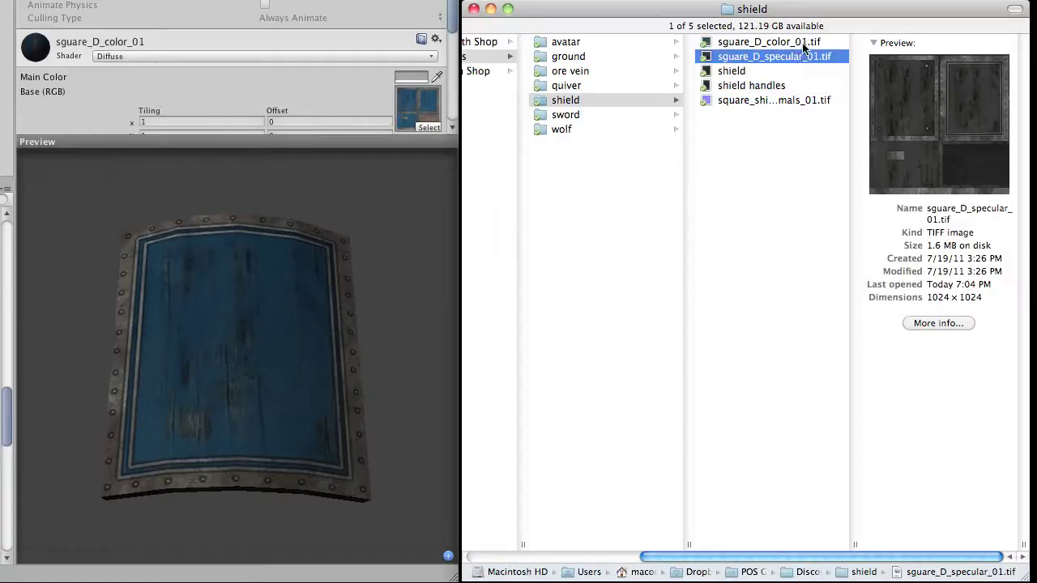
click(801, 45)
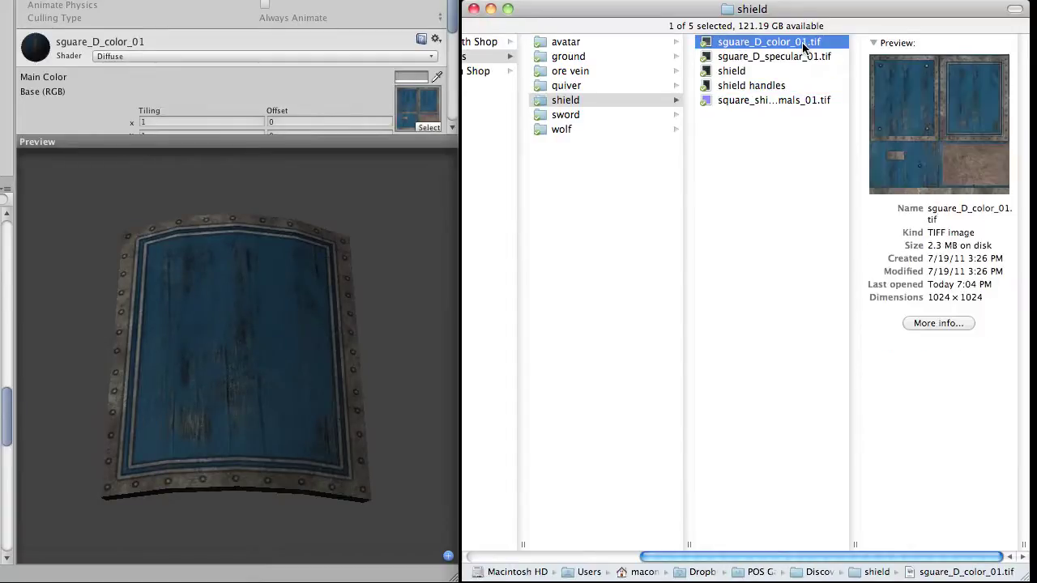
key(space)
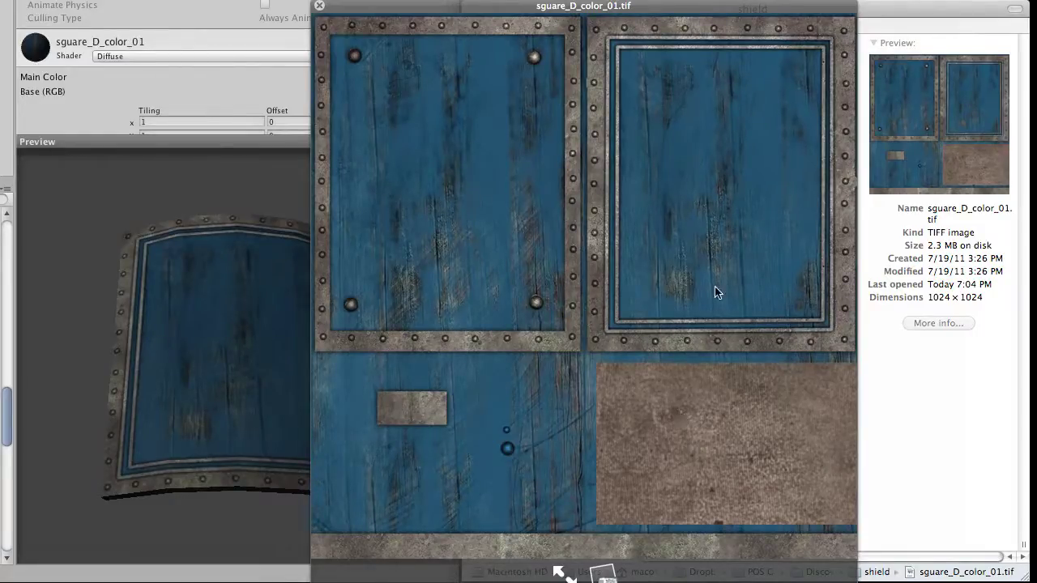
- Close Quick Look and turn the wooden sguare_A, red sguare_B and yellow sguare_C shields to face front
click(170, 217)
drag(118, 372, 70, 370)
drag(254, 351, 42, 396)
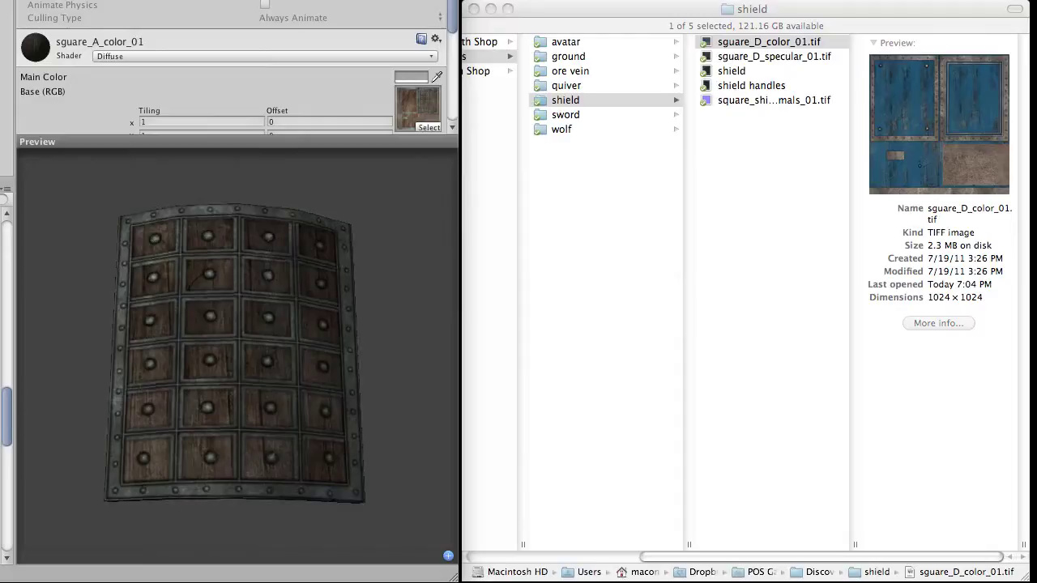
drag(273, 388, 172, 359)
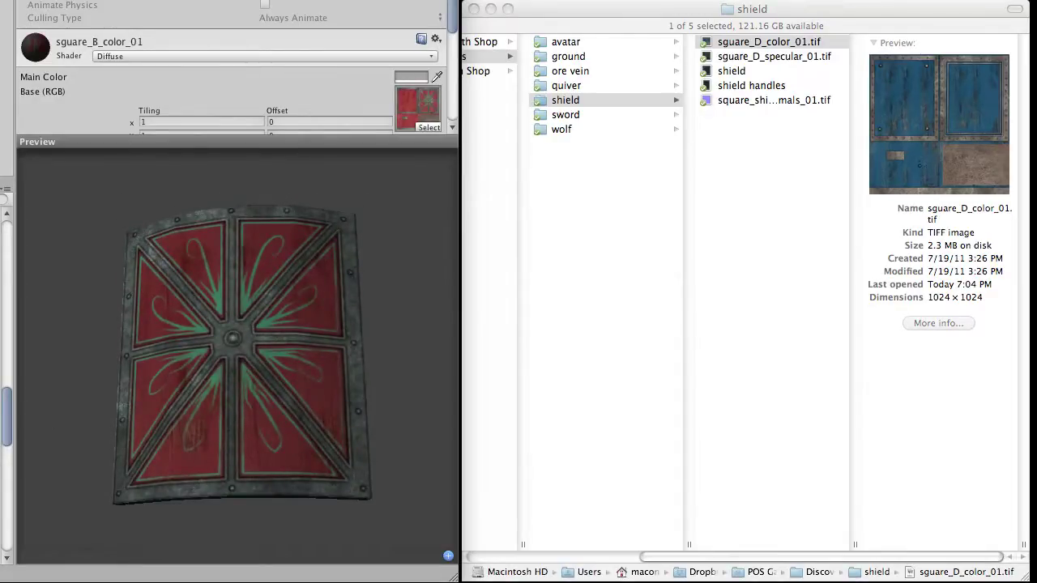
key(Down)
drag(245, 397, 129, 370)
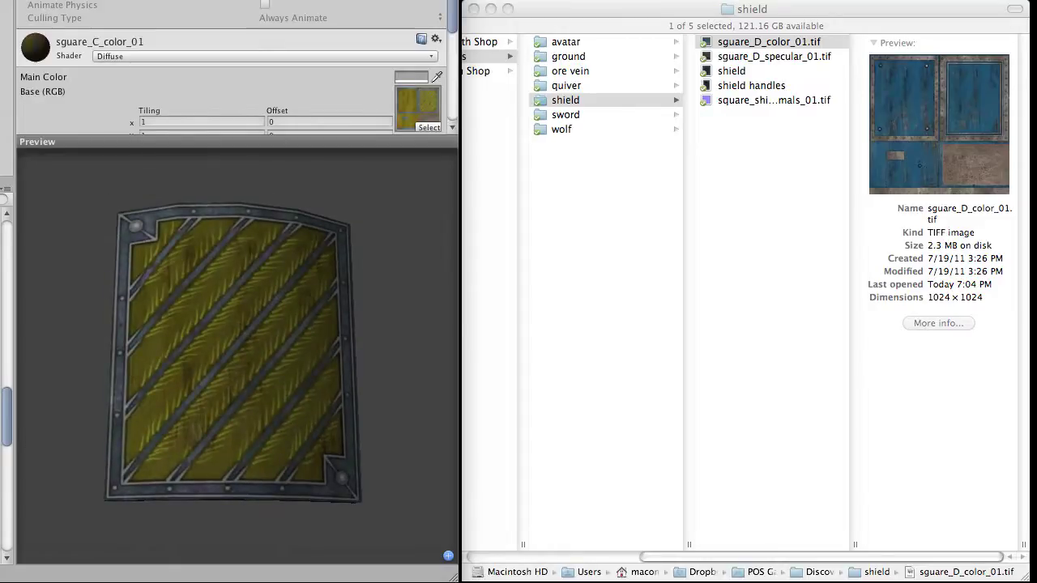
- Step through the green sguare_e, blue sguare_D and studded sguare_f shields, turning each front
key(Down)
key(Down)
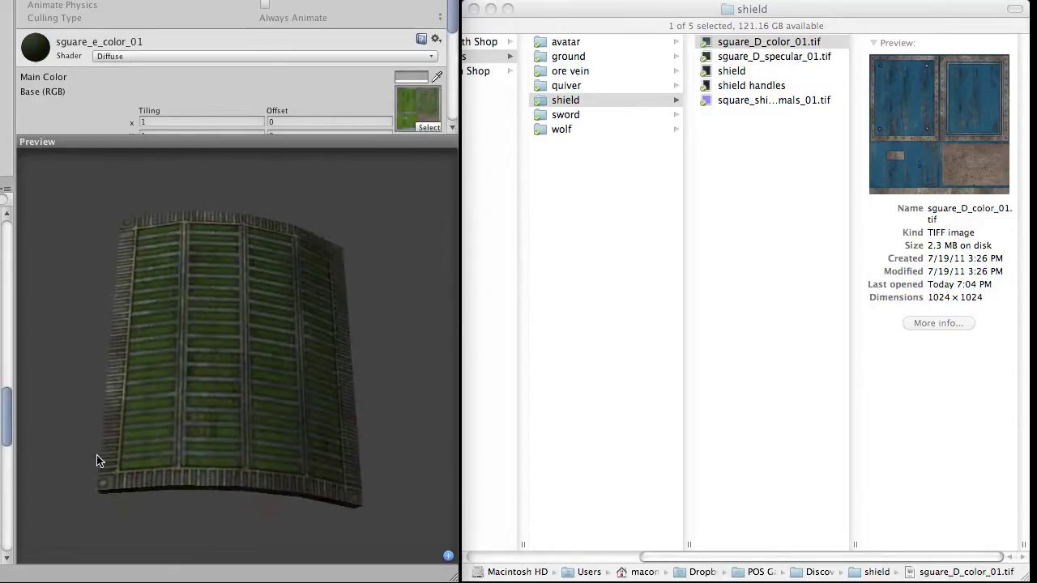
key(Down)
drag(305, 377, 176, 365)
key(Down)
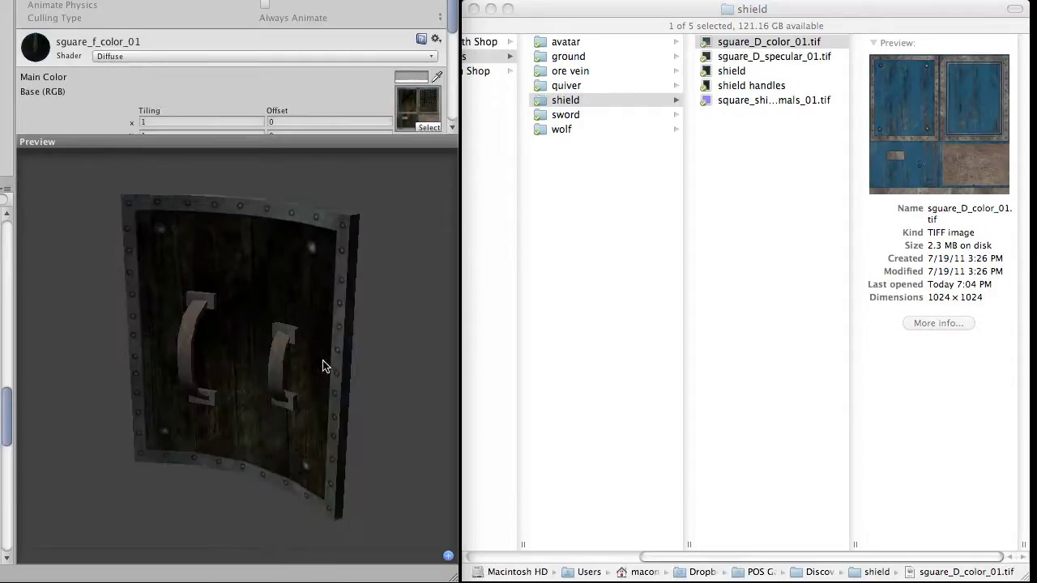
drag(324, 365, 194, 313)
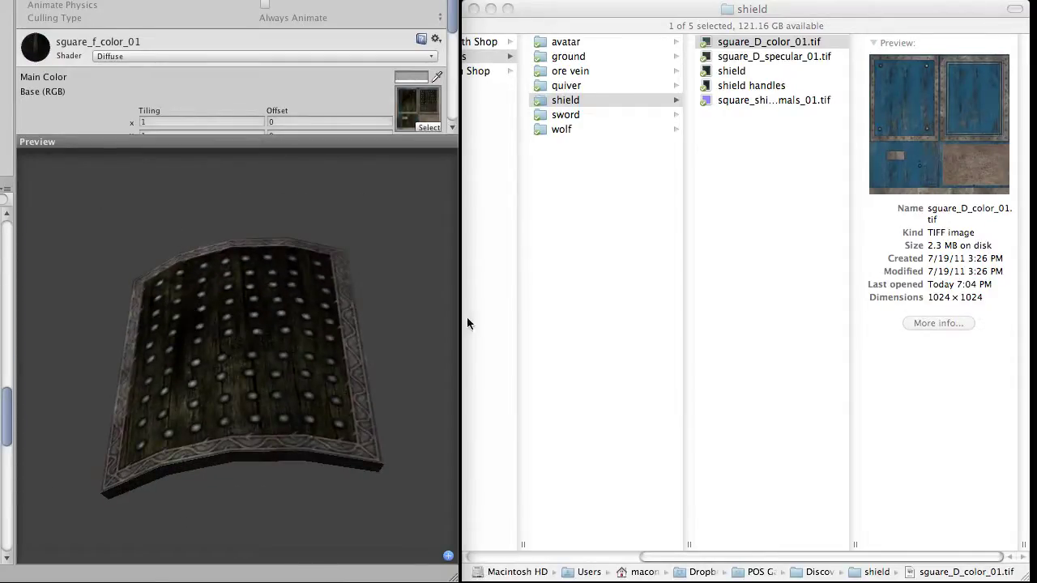